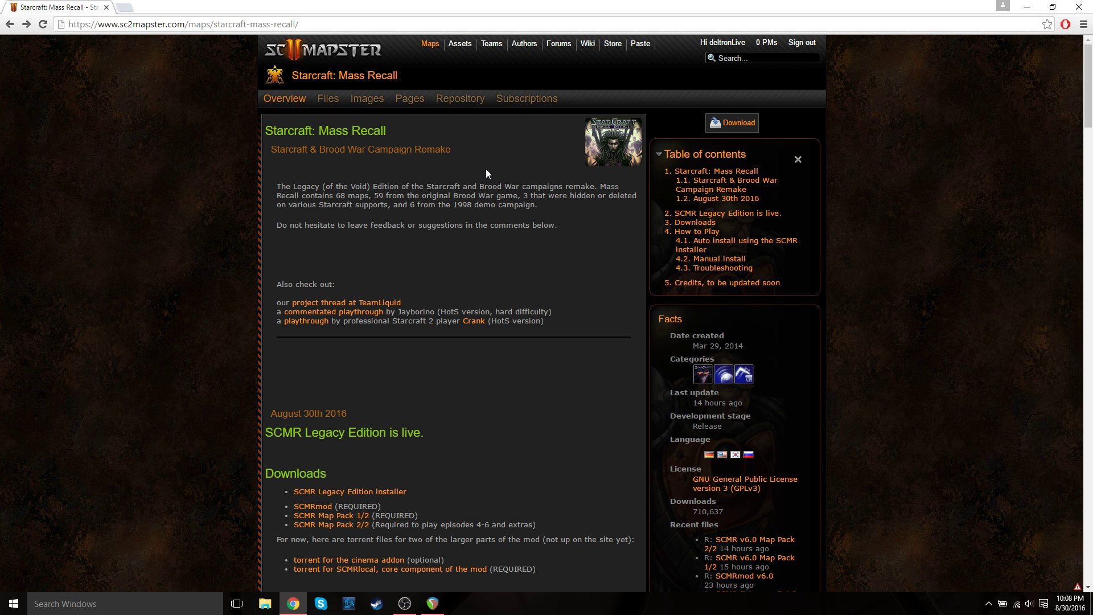
# View the download page of the SCMR Legacy Edition installer and return to the Starcraft: Mass Recall page.
pyautogui.scroll(-3, 510, 181)
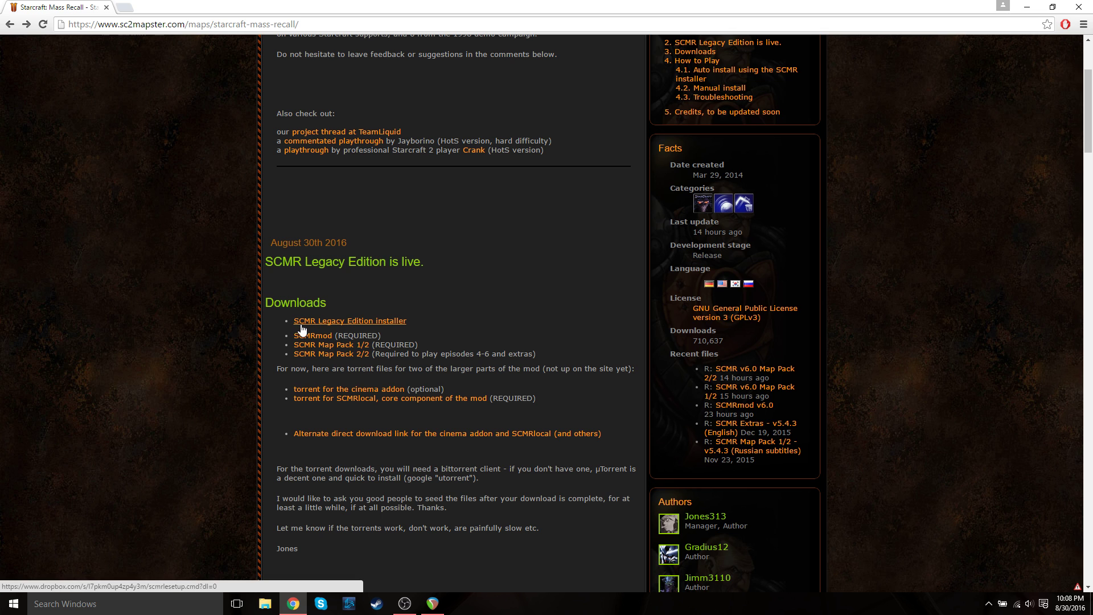
pyautogui.click(365, 322)
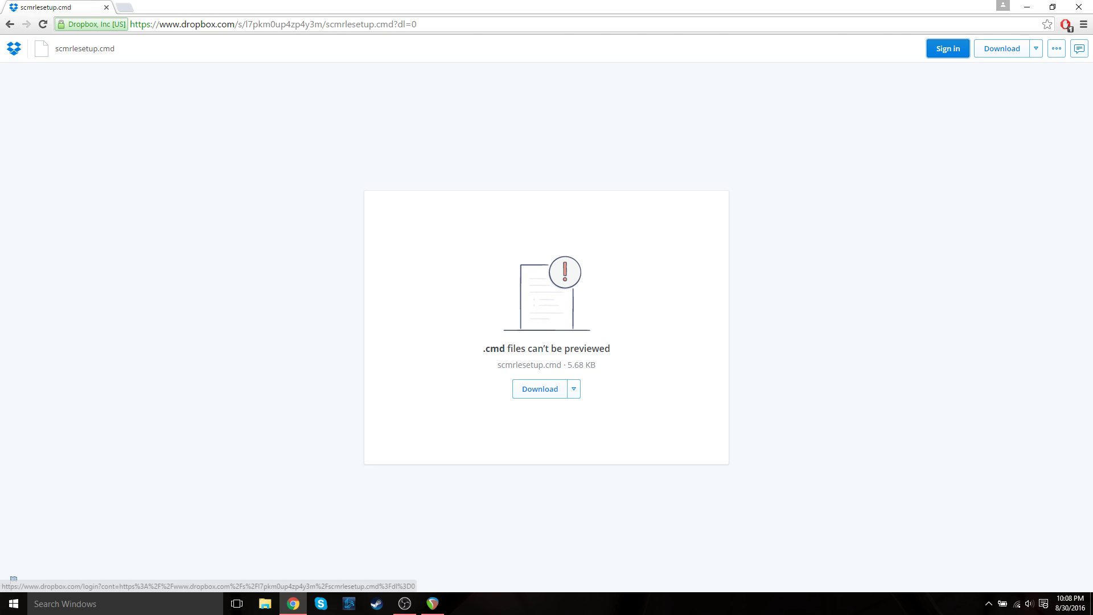
pyautogui.click(10, 25)
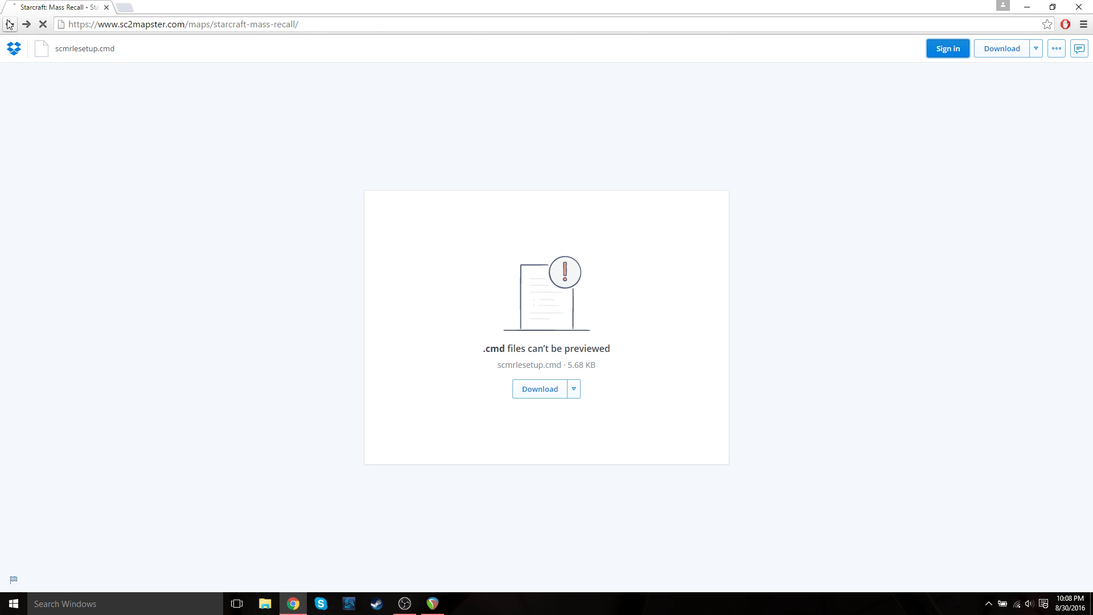
# View the alternate direct download folder for the cinema addon and SCMRlocal, including its ZIP download option, and return to the mod page.
pyautogui.scroll(-3, 449, 245)
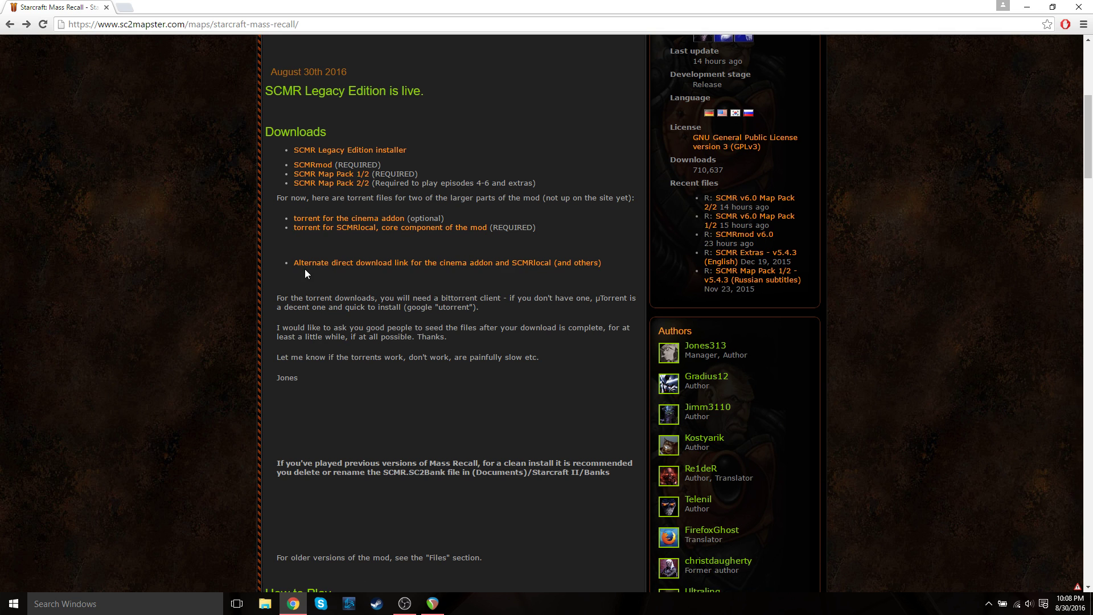
pyautogui.click(368, 264)
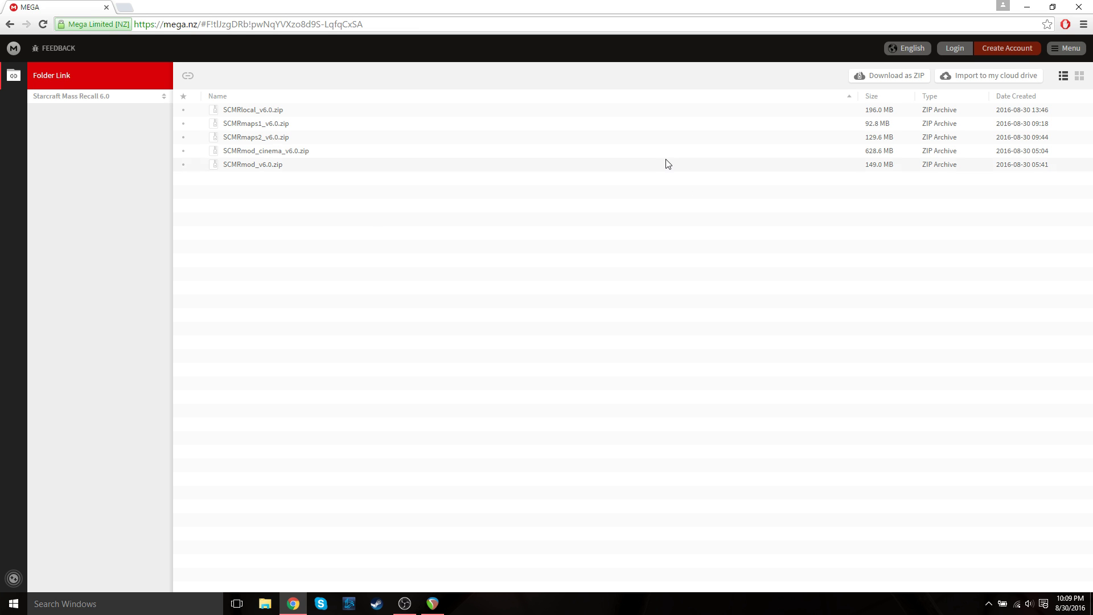
pyautogui.click(892, 79)
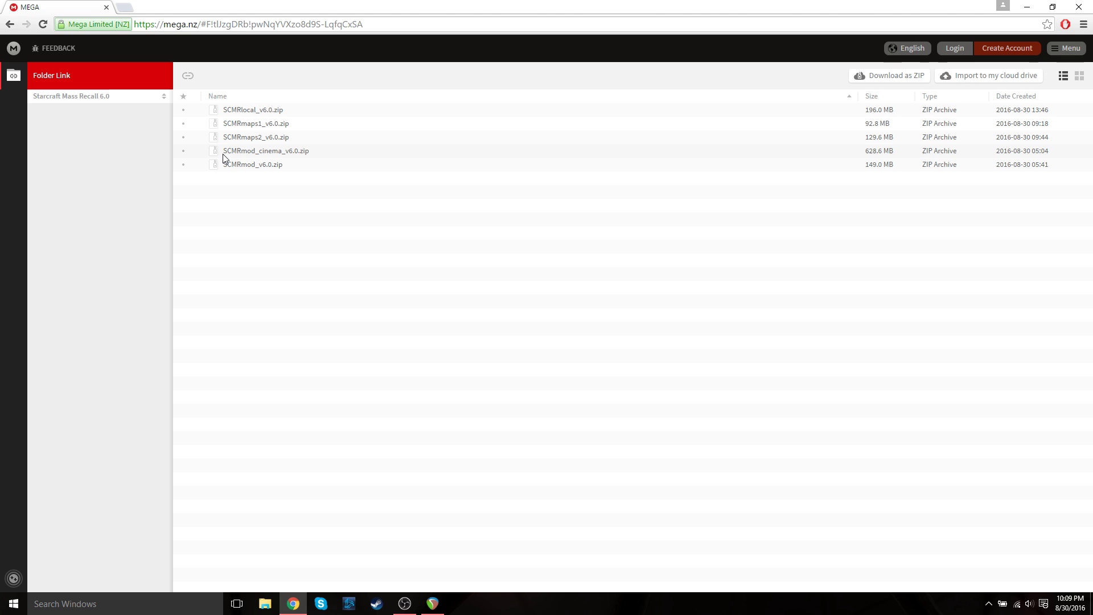
pyautogui.click(11, 25)
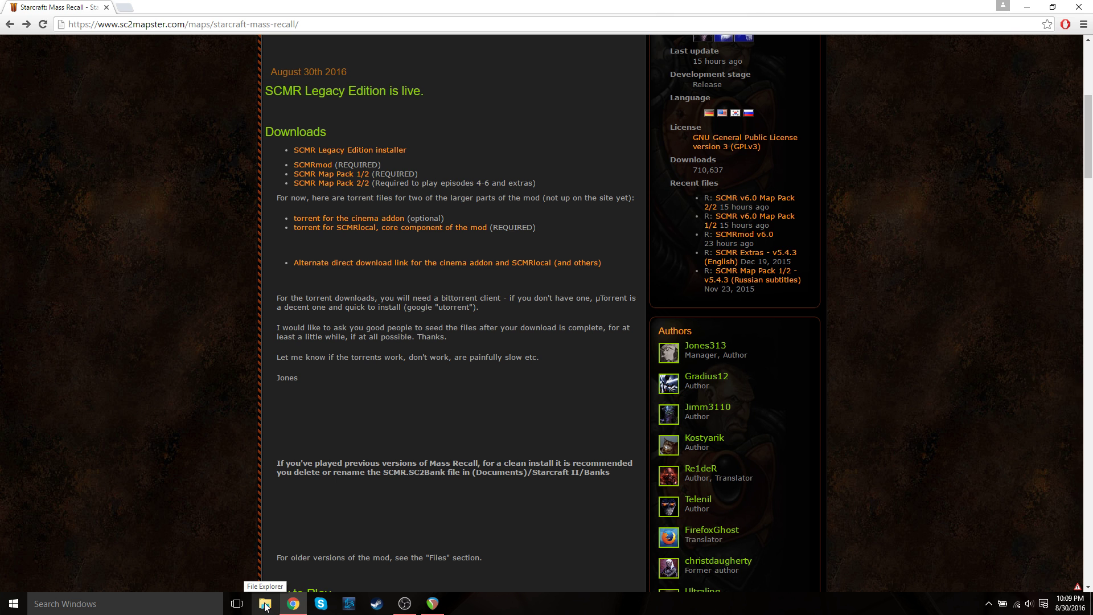
# Switch to File Explorer and copy scmrlesetup.cmd from the Downloads folder.
pyautogui.click(266, 604)
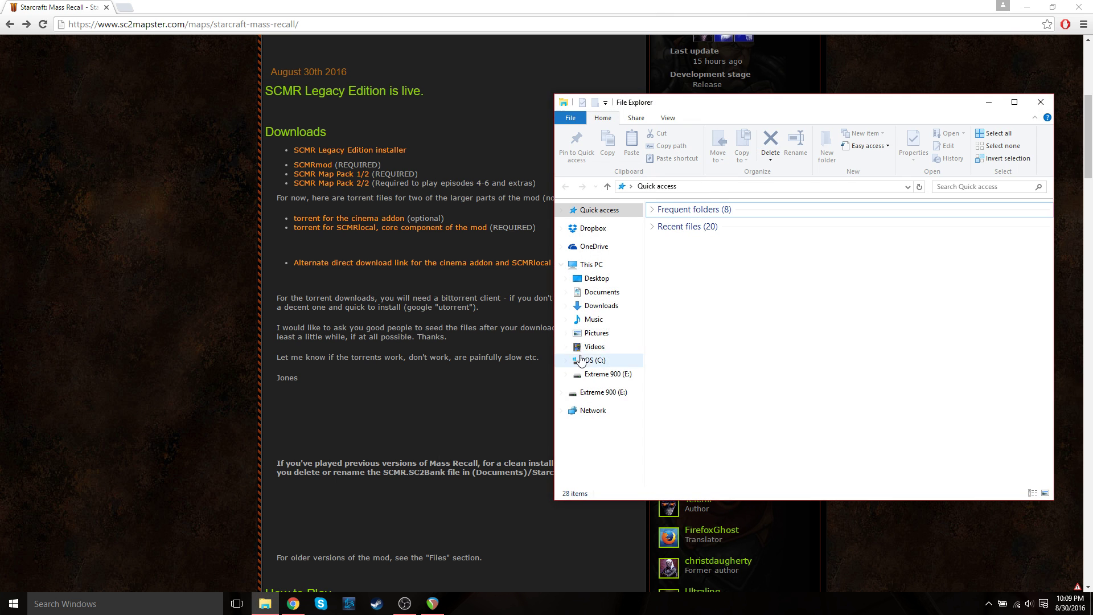
pyautogui.click(601, 306)
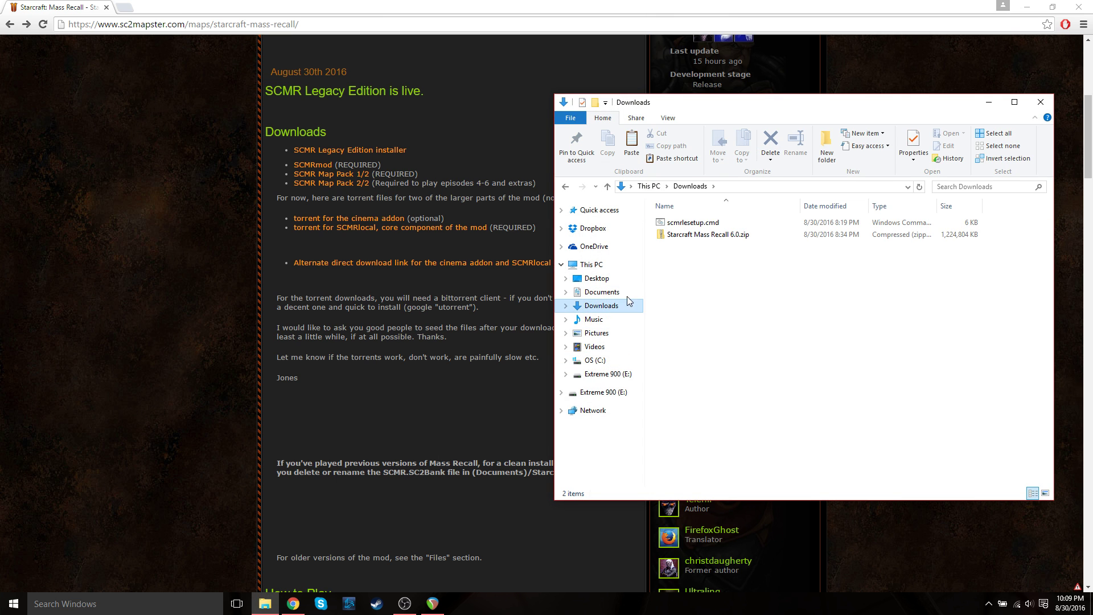
pyautogui.click(687, 224)
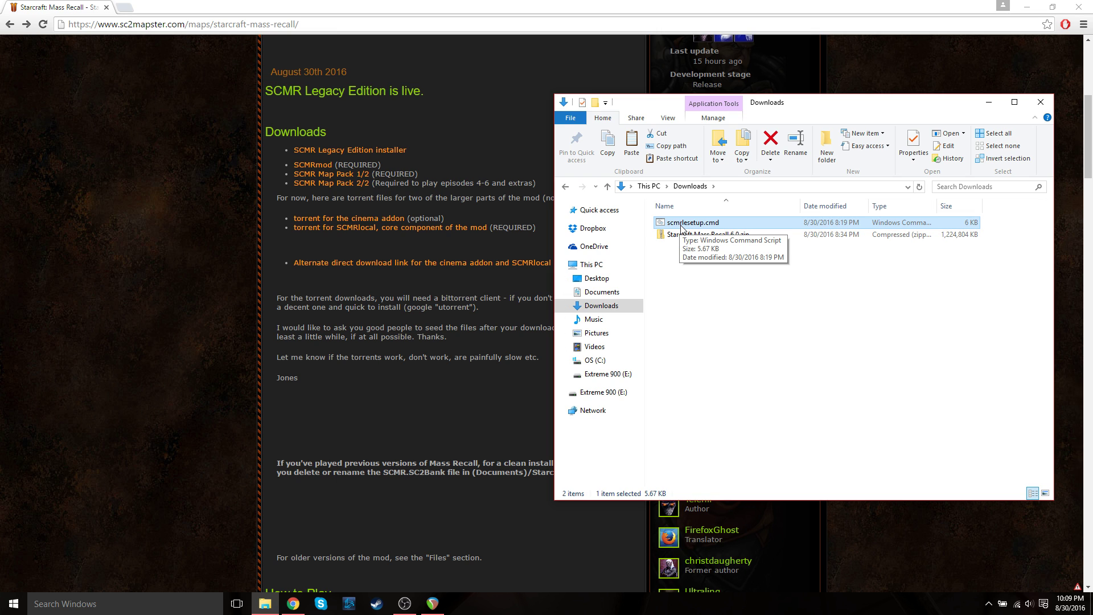
pyautogui.rightClick(681, 224)
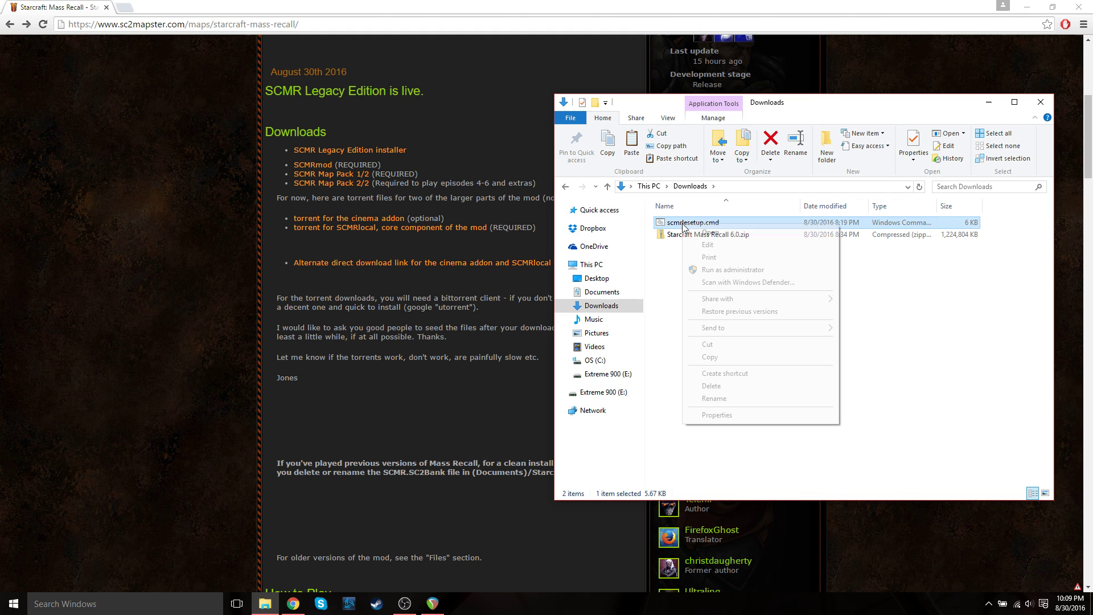
pyautogui.click(731, 356)
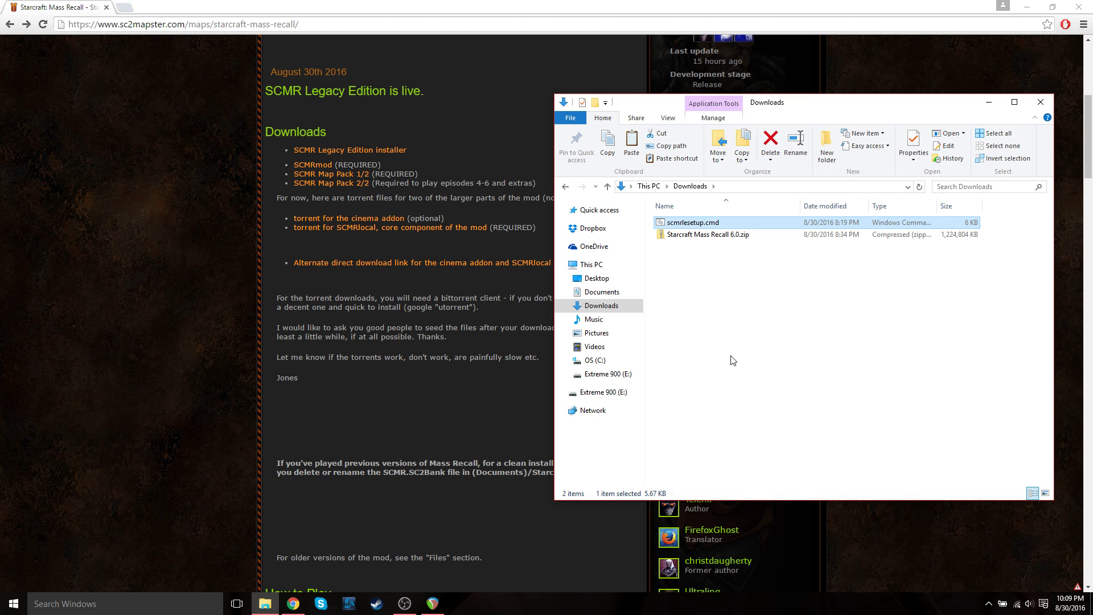
# Paste the copied installer script into the StarCraft II folder under Program Files (x86) on drive C.
pyautogui.click(592, 360)
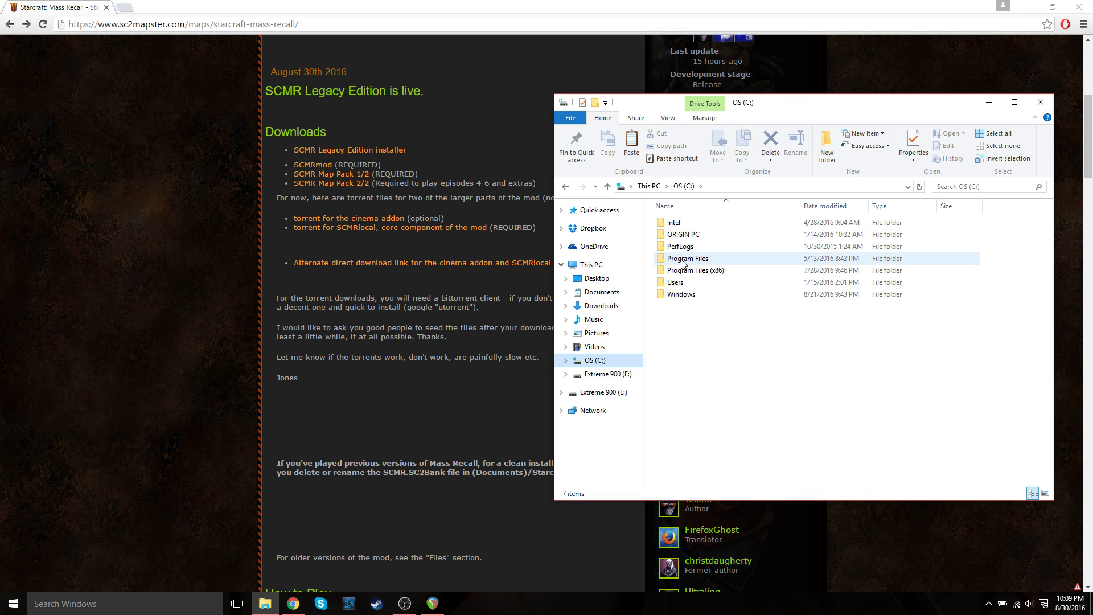
pyautogui.moveTo(694, 276)
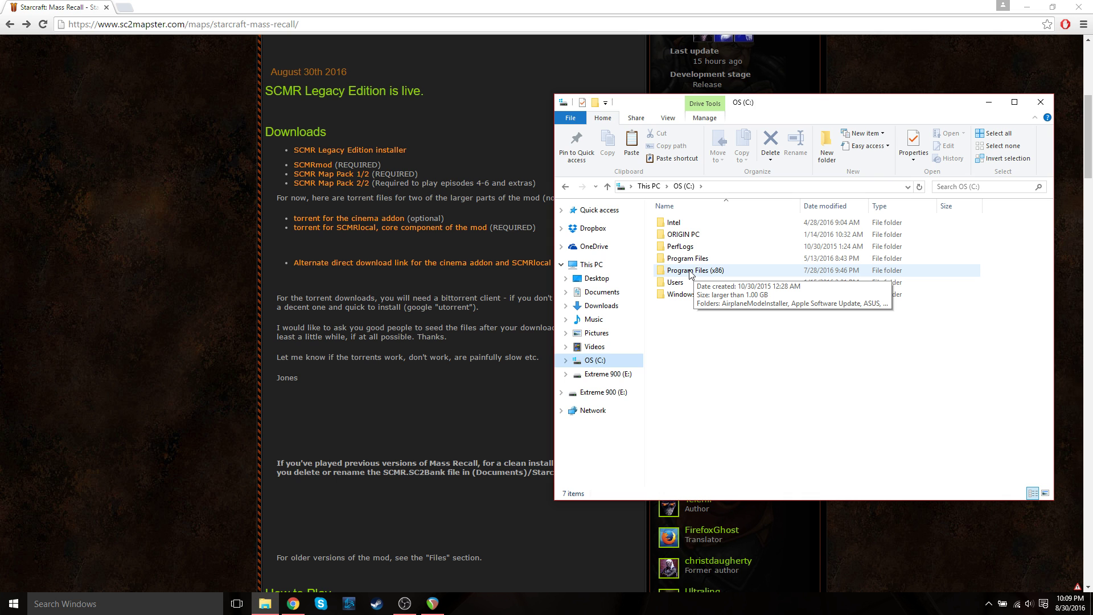
pyautogui.doubleClick(692, 272)
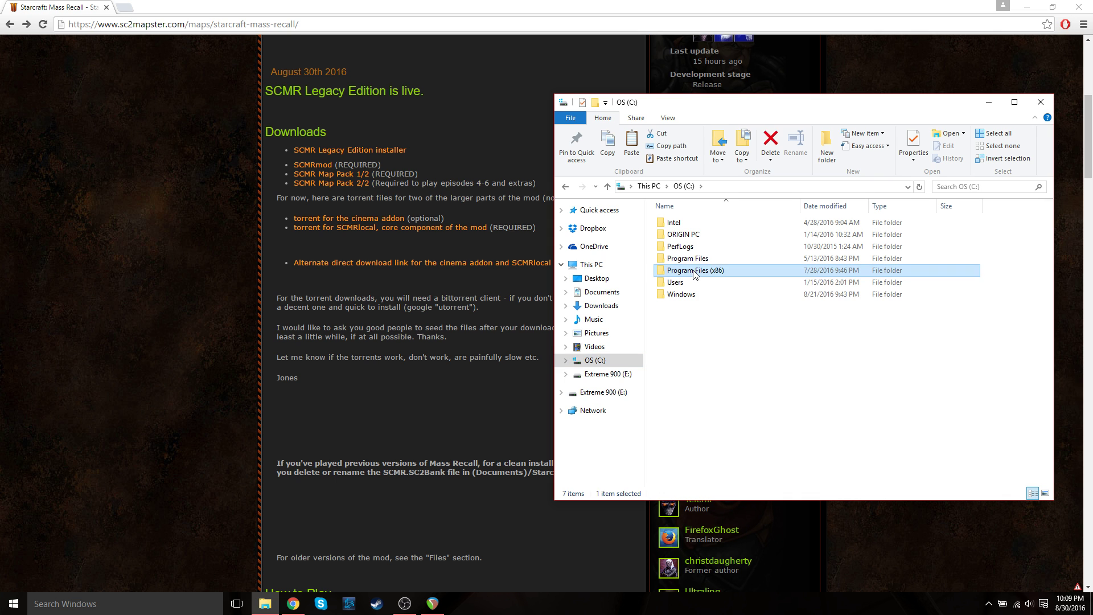
pyautogui.scroll(-7, 722, 293)
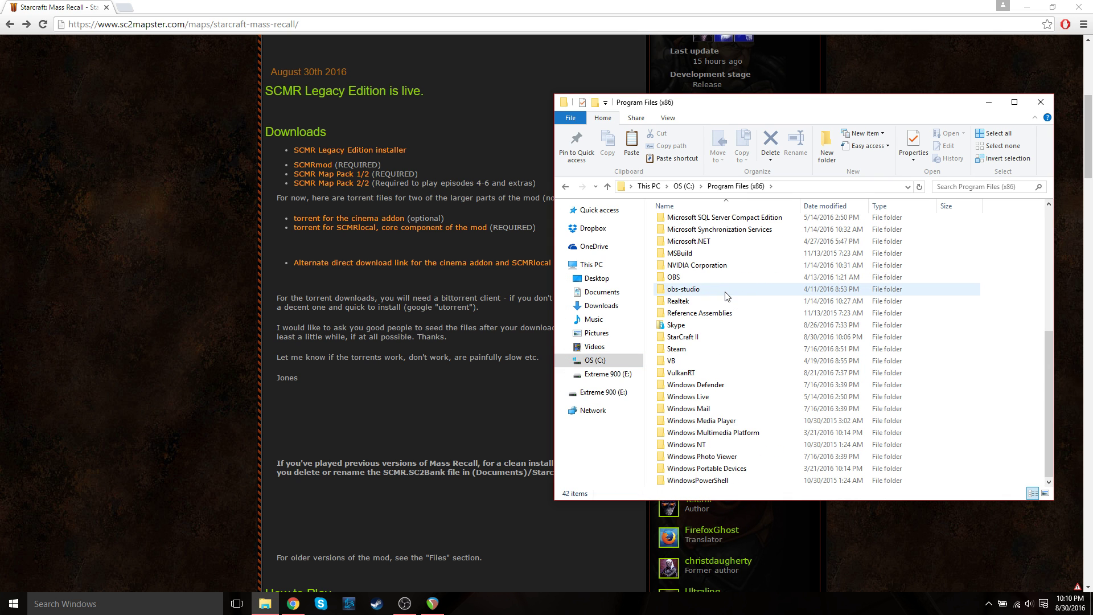
pyautogui.doubleClick(707, 337)
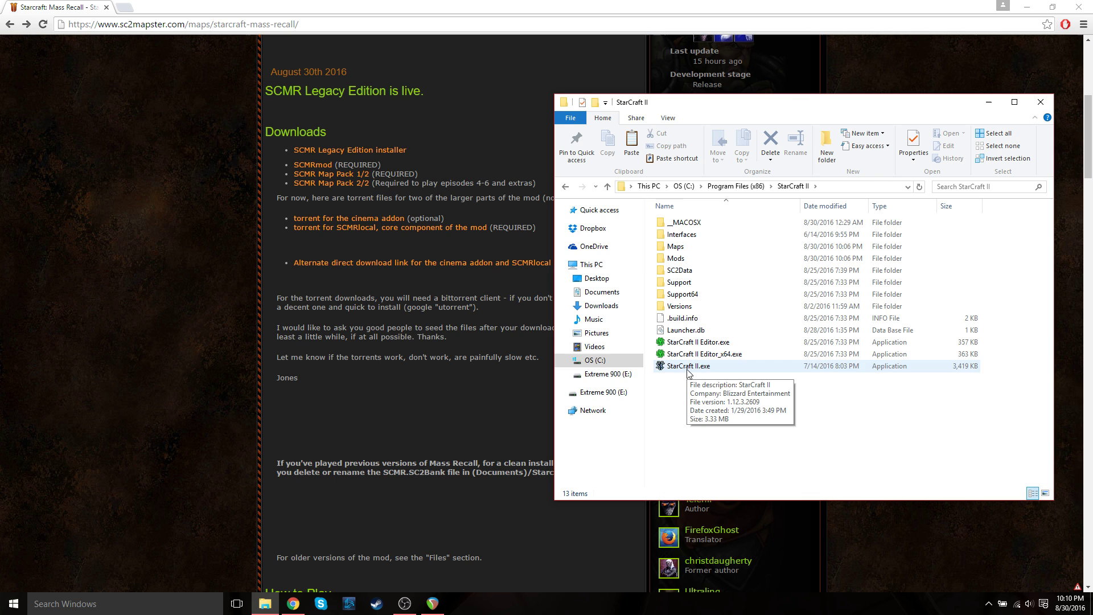
pyautogui.rightClick(677, 388)
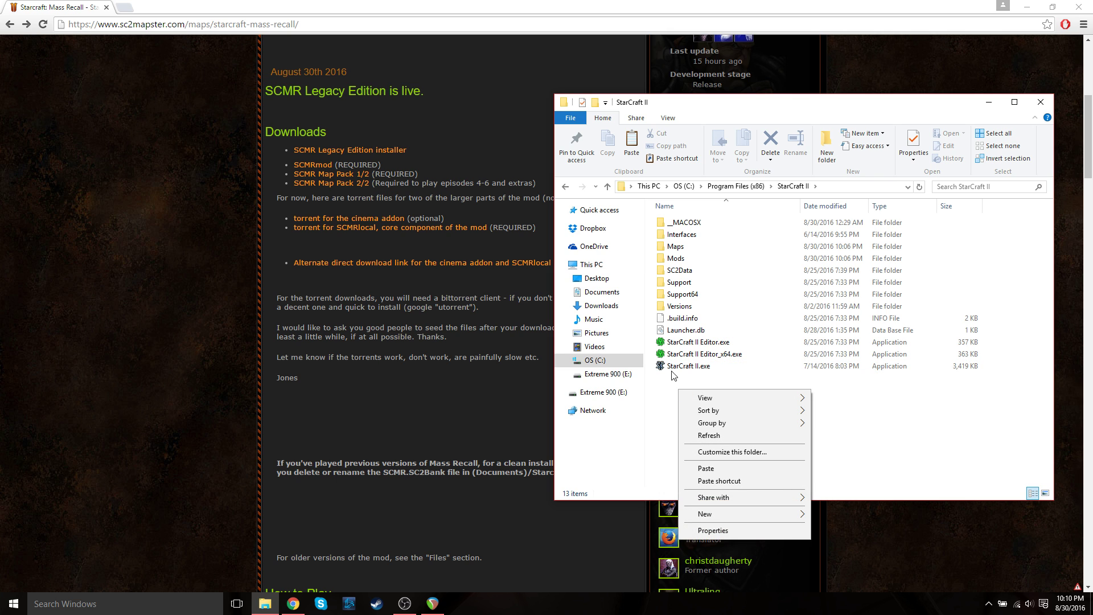
pyautogui.click(754, 469)
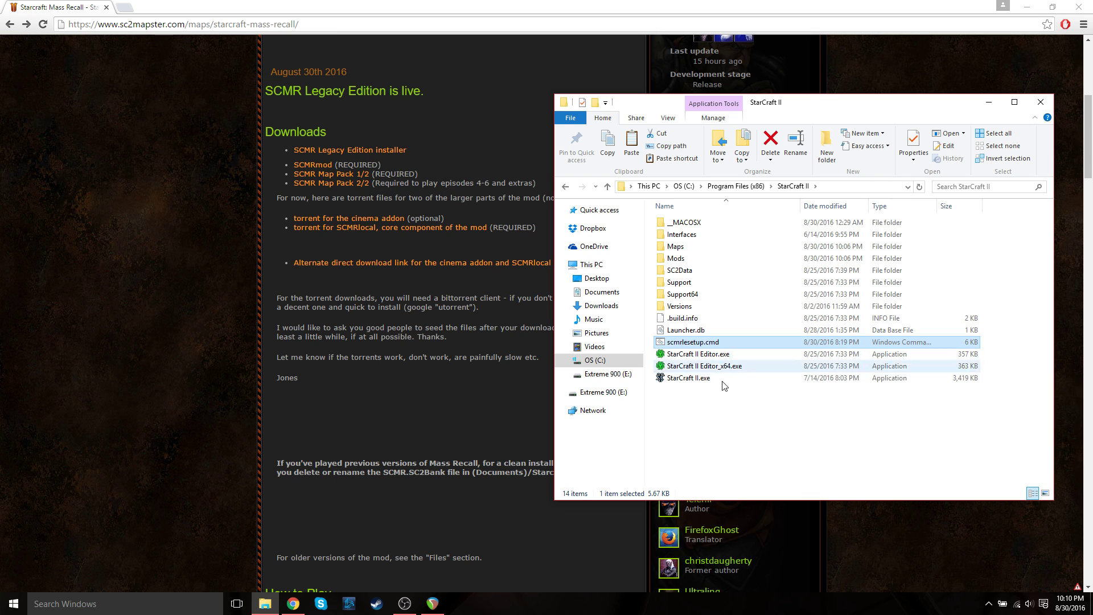
pyautogui.click(720, 395)
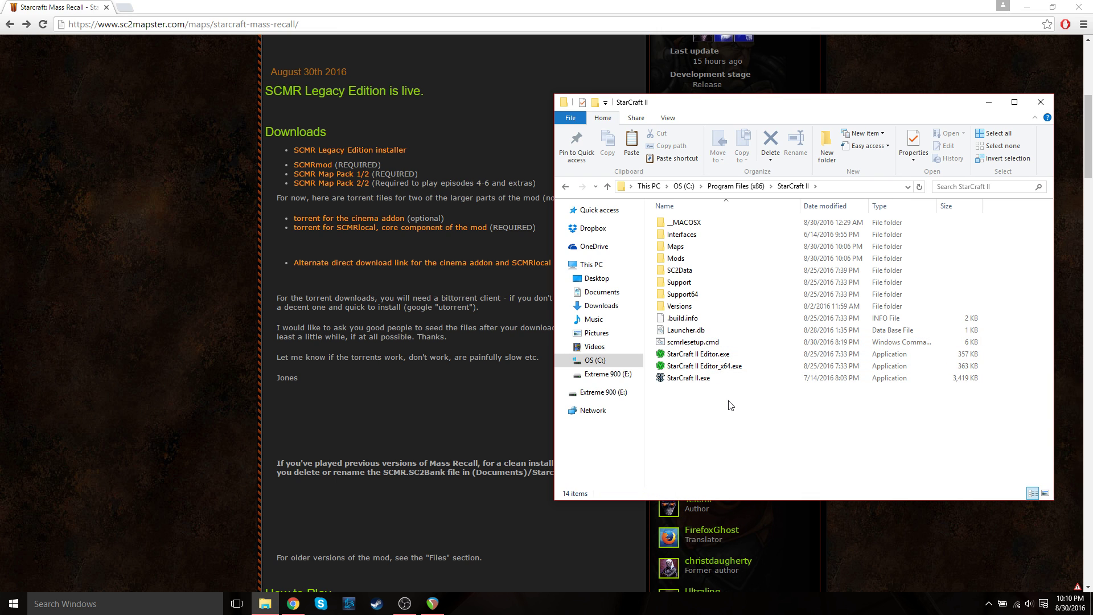
# Copy all five SCMR zip archives from the Starcraft Mass Recall 6.0 folder inside the downloaded Starcraft Mass Recall 6.0.zip.
pyautogui.click(607, 306)
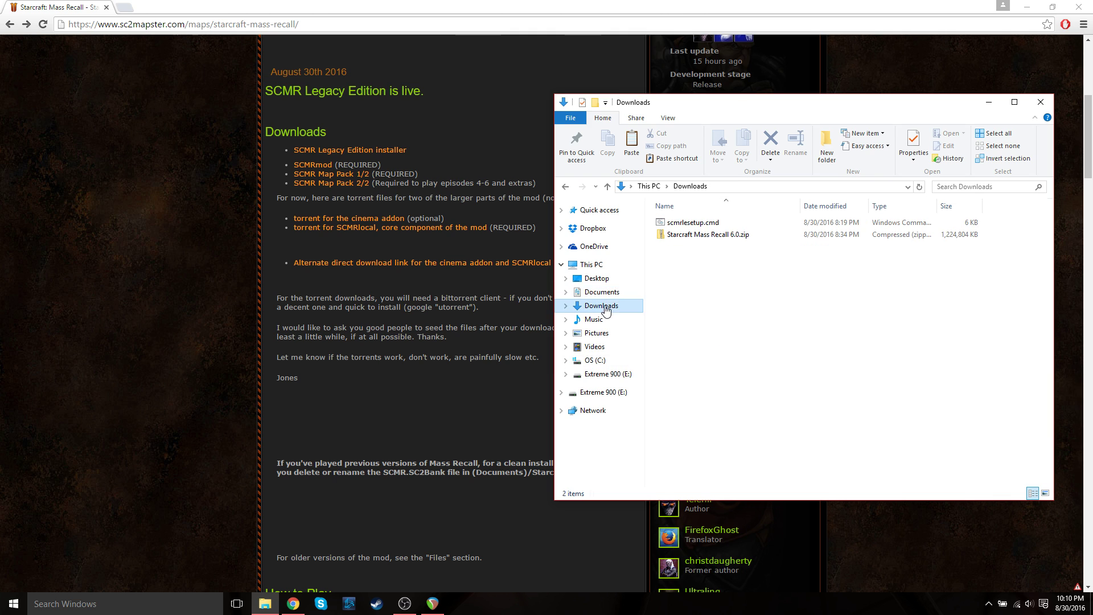
pyautogui.doubleClick(703, 237)
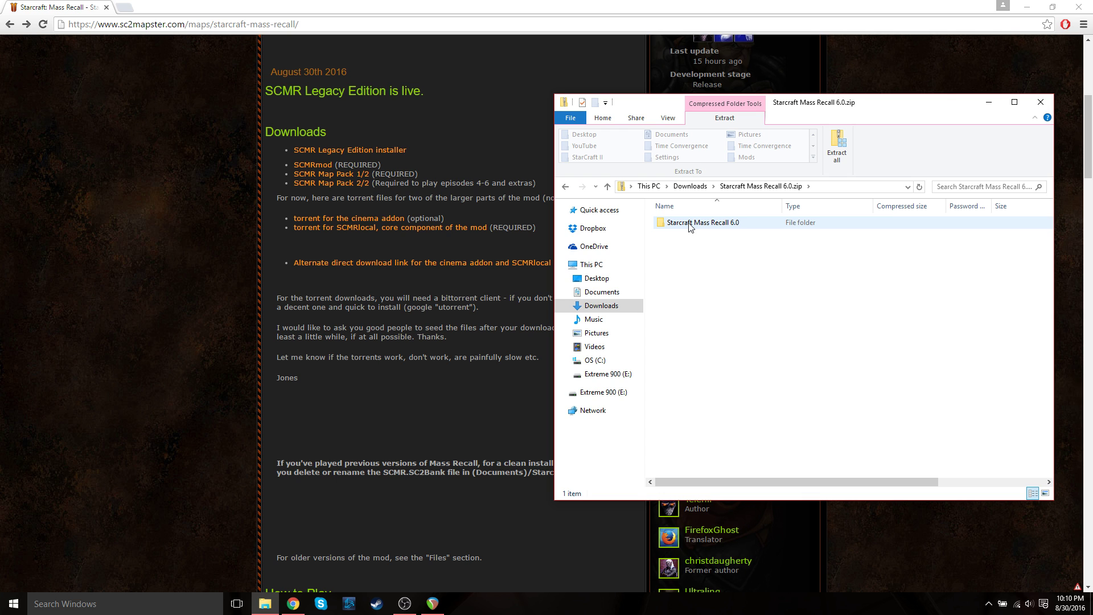
pyautogui.doubleClick(690, 223)
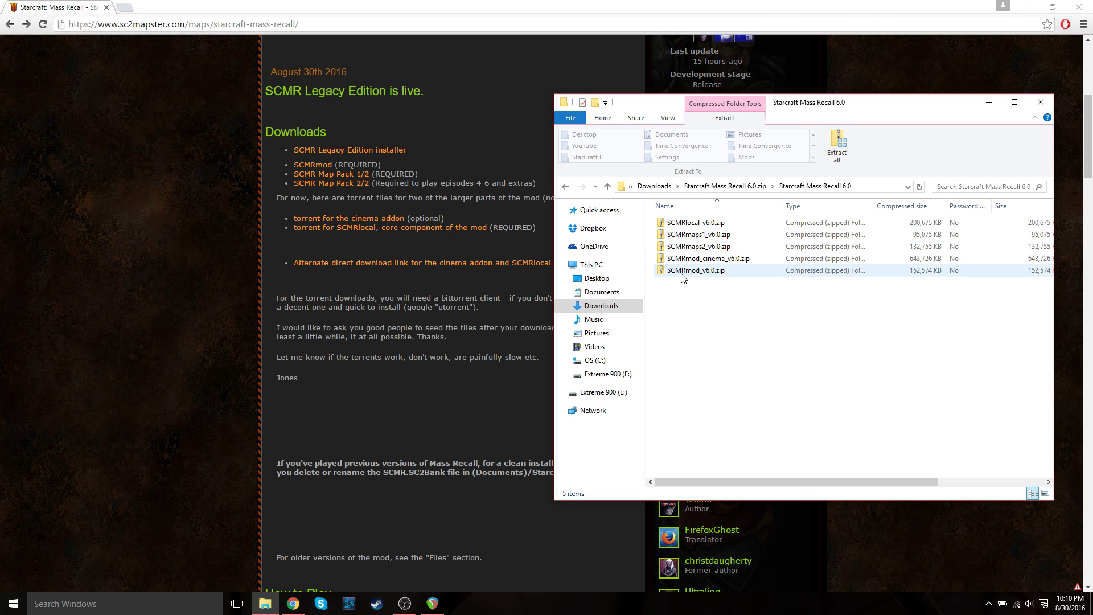
pyautogui.moveTo(689, 297); pyautogui.dragTo(712, 213)
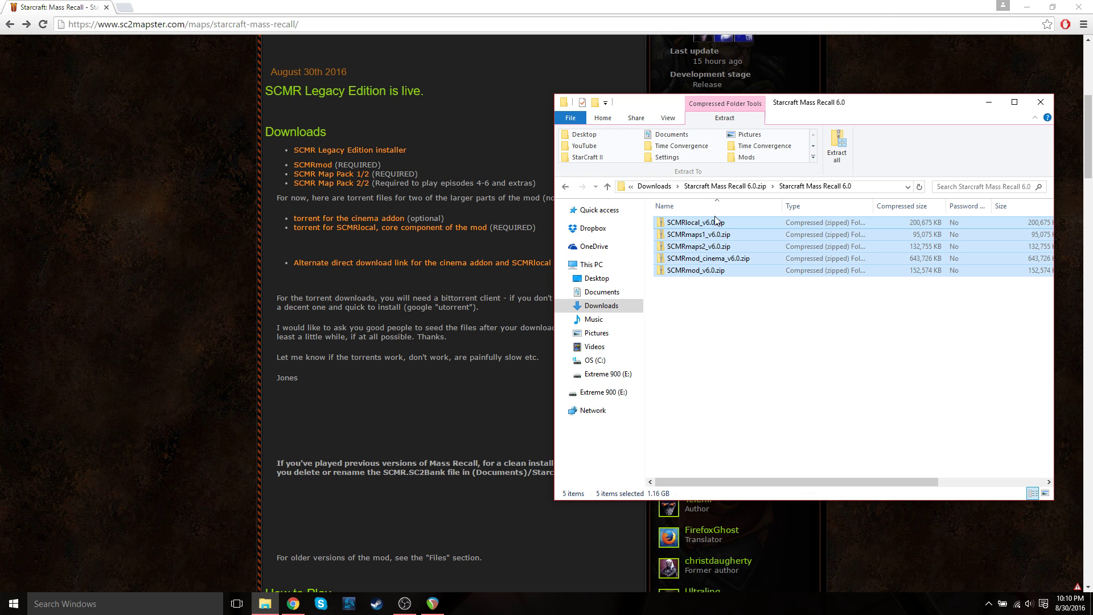
pyautogui.rightClick(697, 246)
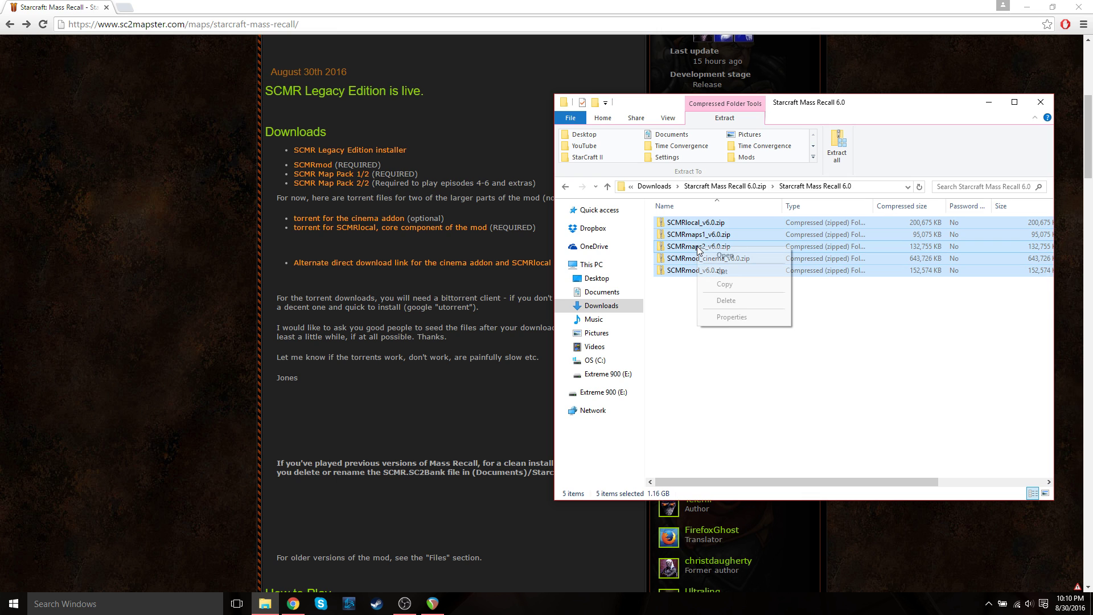
pyautogui.click(730, 282)
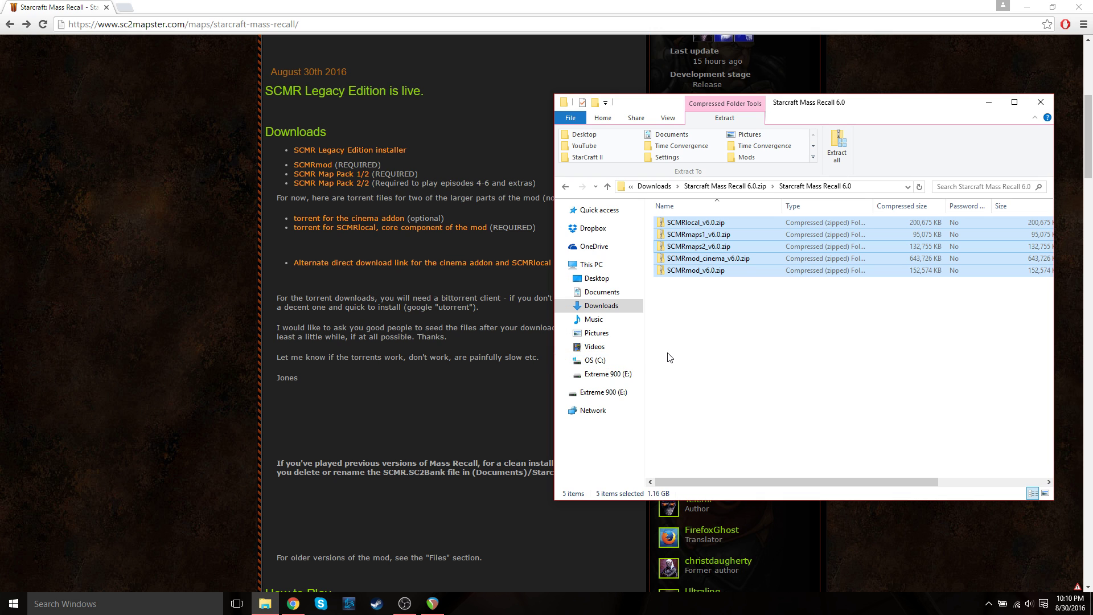
# Paste the five copied SCMR archives into C:\Program Files (x86)\StarCraft II.
pyautogui.click(594, 360)
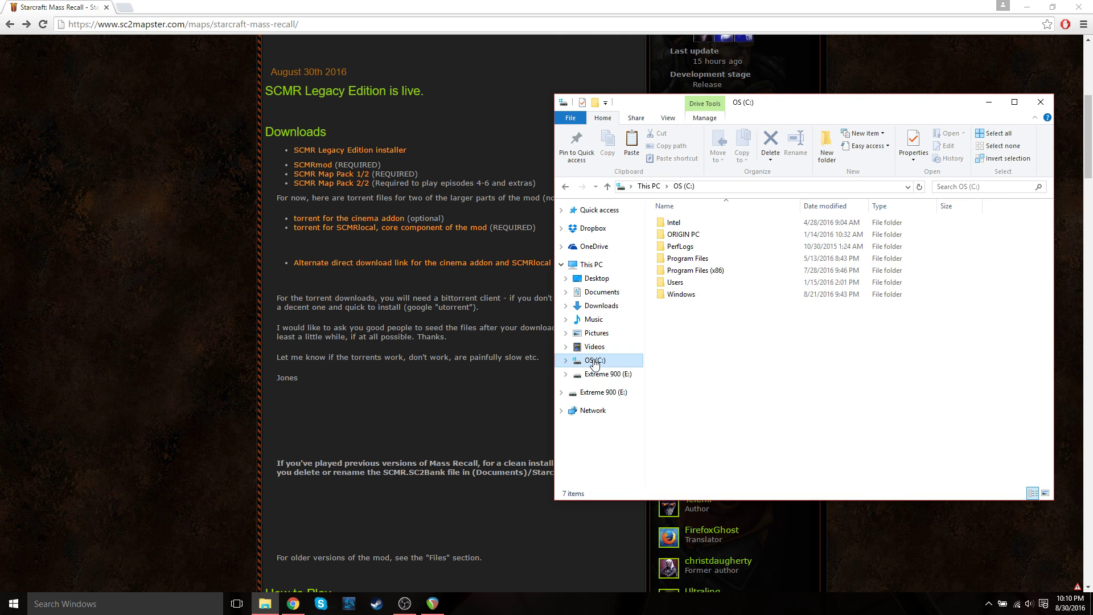
pyautogui.doubleClick(702, 271)
pyautogui.scroll(-6, 704, 276)
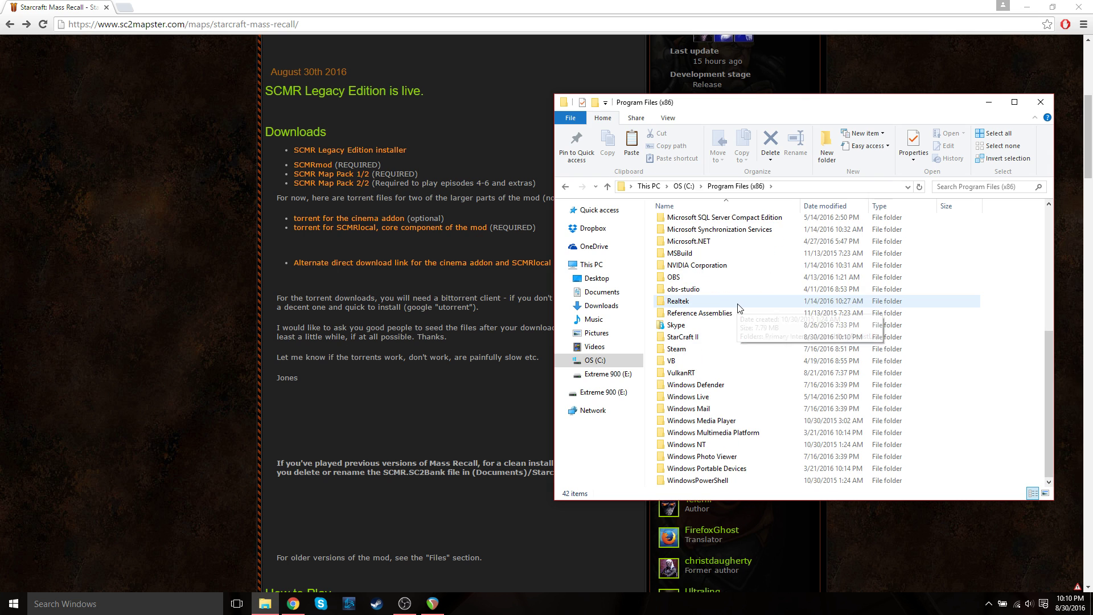
pyautogui.click(698, 339)
pyautogui.doubleClick(697, 339)
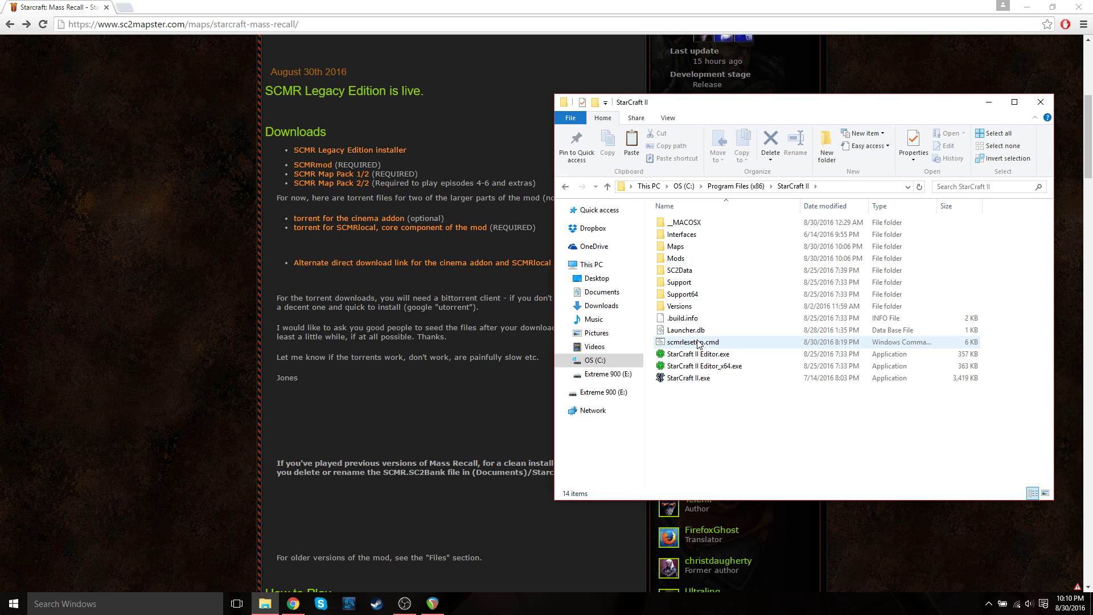
pyautogui.rightClick(674, 406)
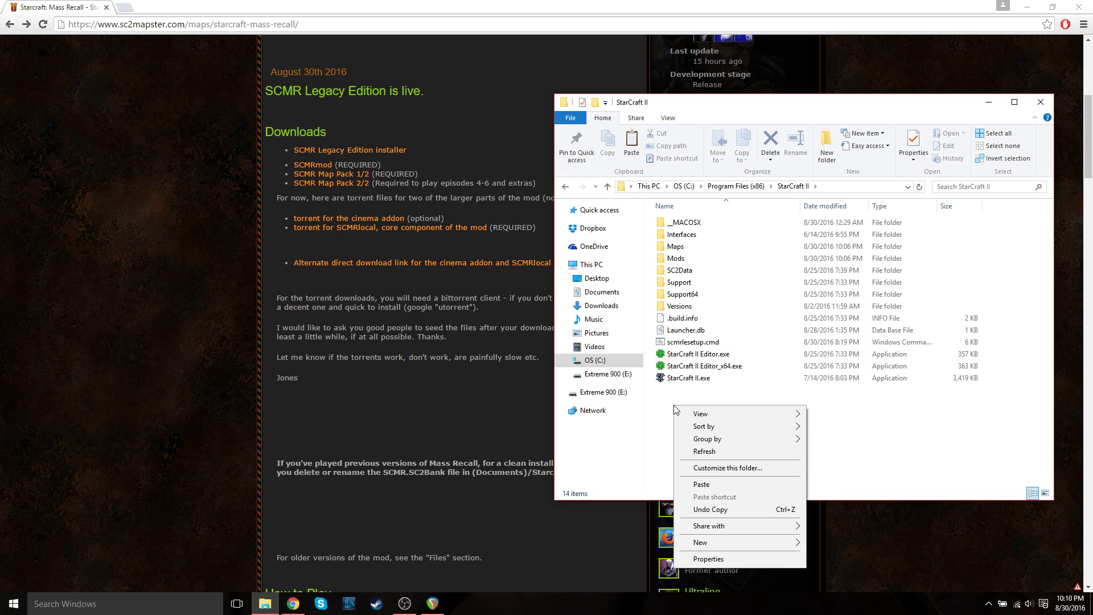
pyautogui.click(722, 483)
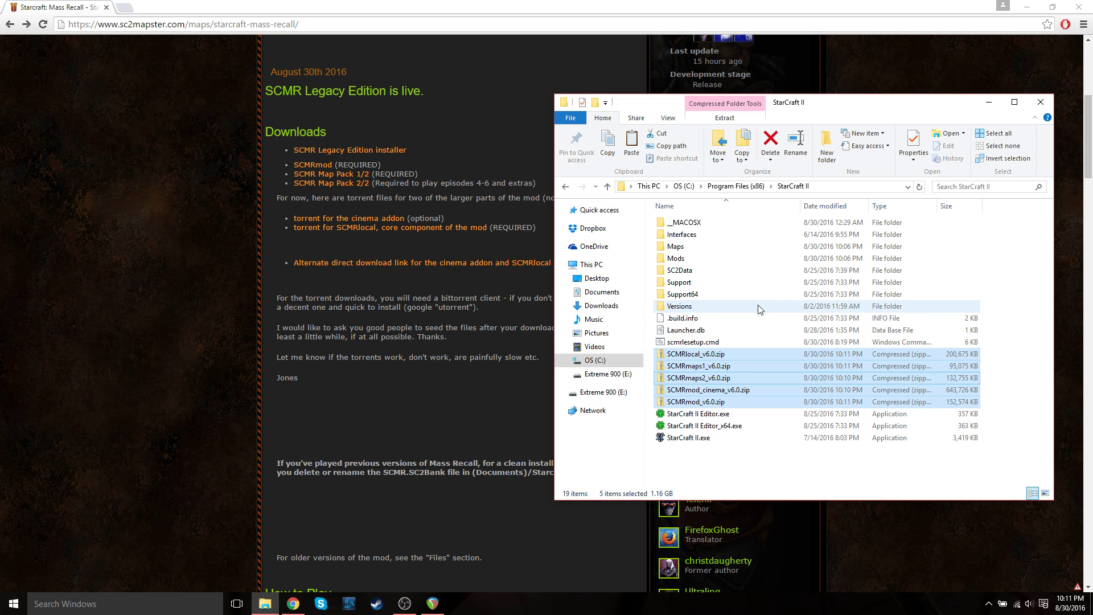
# Check that scmrlesetup.cmd and the SCMR archives are together in the StarCraft II folder by selecting them, and clear the selection.
pyautogui.click(693, 343)
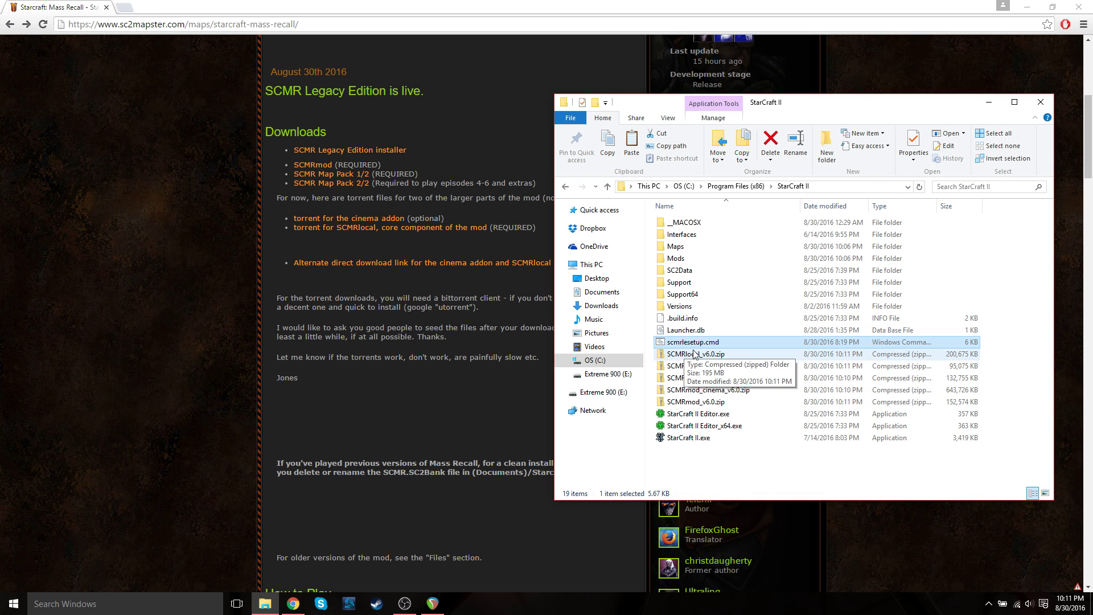
pyautogui.keyDown('shift'); pyautogui.click(710, 402); pyautogui.keyUp('shift')
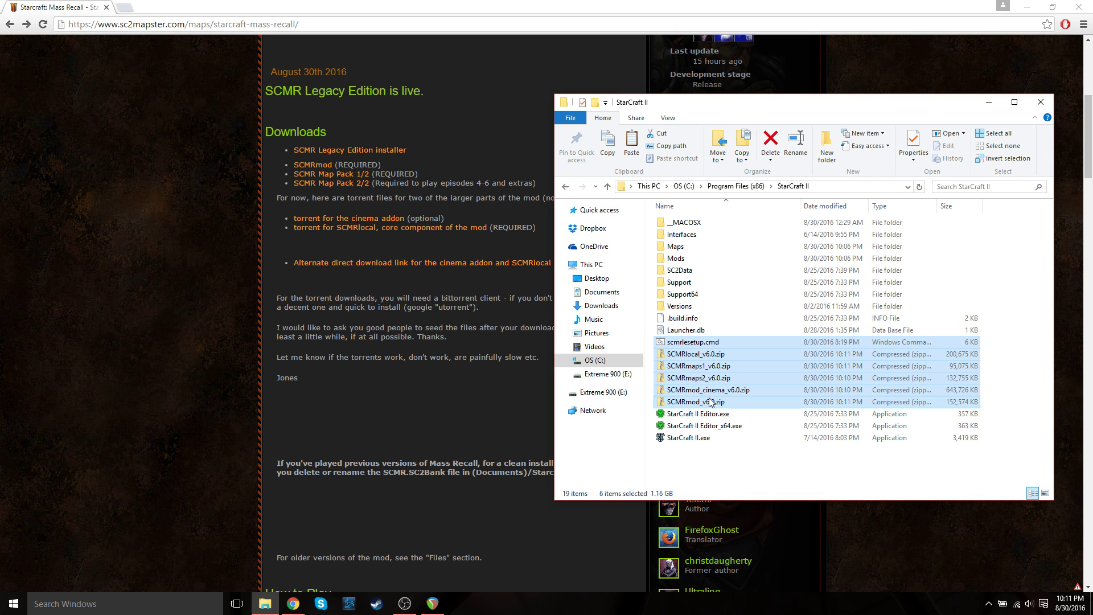
pyautogui.click(700, 467)
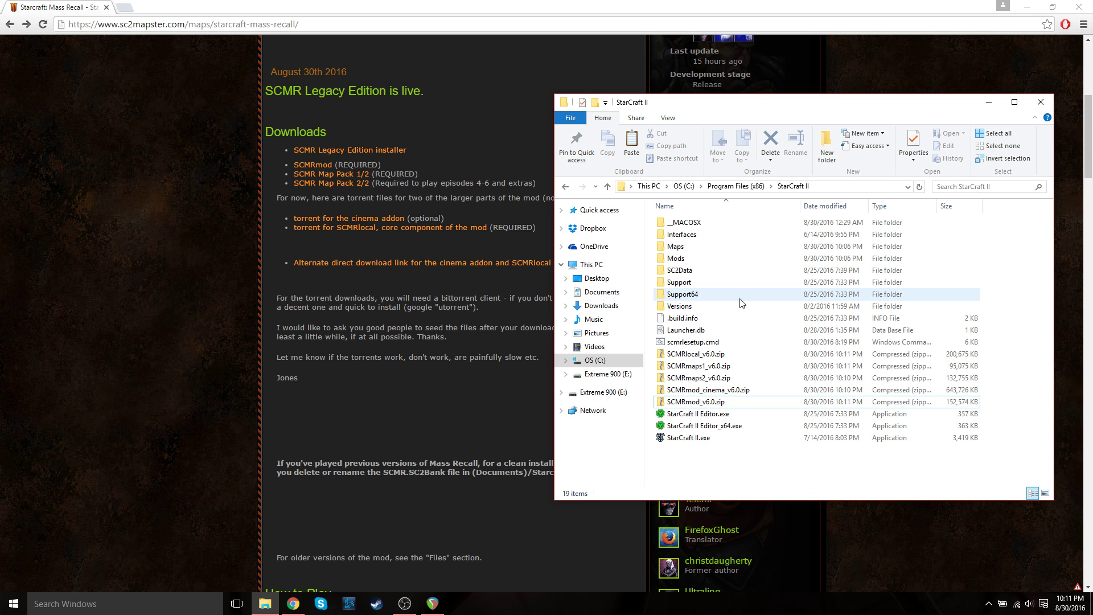
pyautogui.moveTo(741, 303)
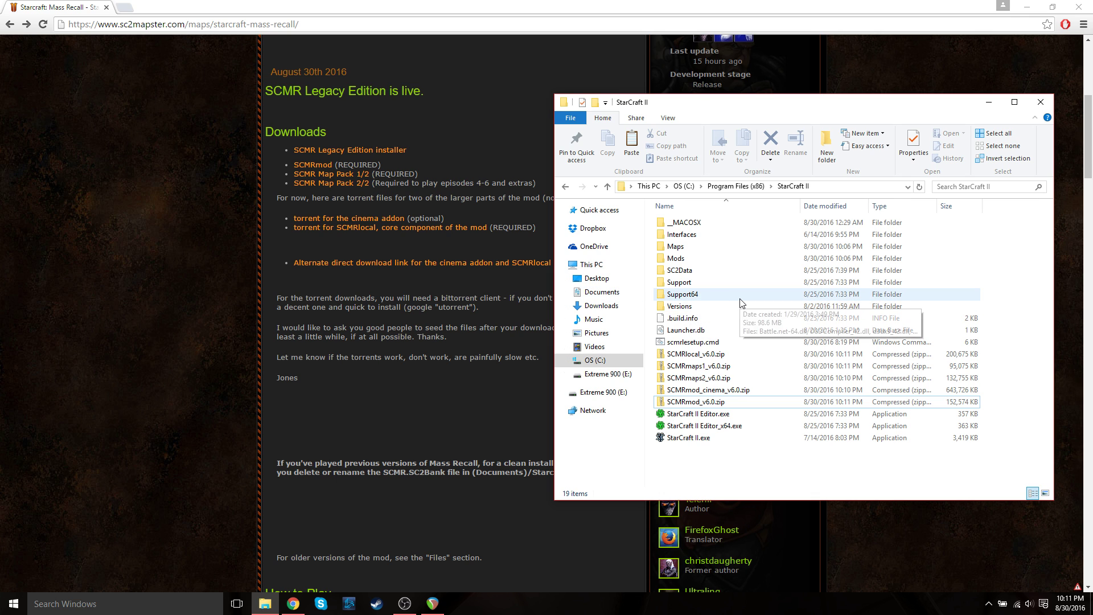
# Delete SCMR.SC2Bank from the Banks folder inside Documents\StarCraft II.
pyautogui.click(597, 294)
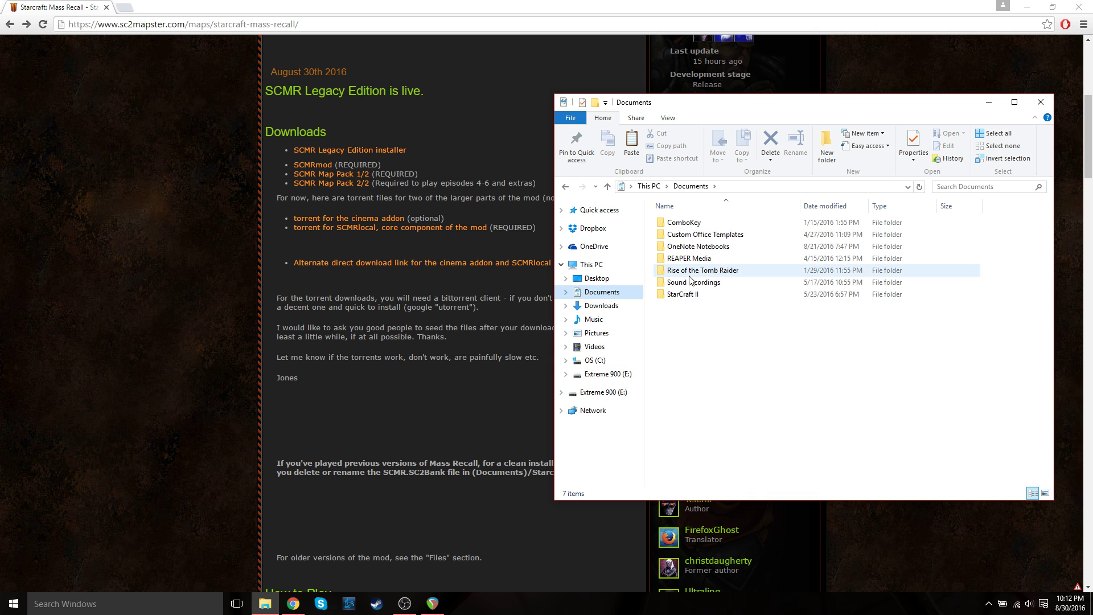
pyautogui.doubleClick(689, 295)
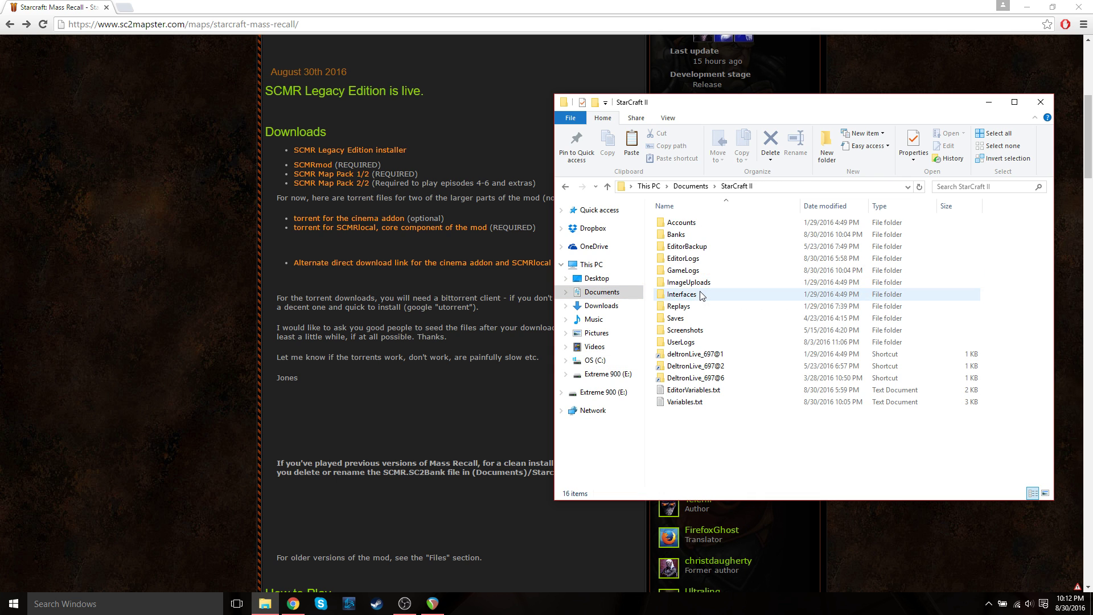
pyautogui.doubleClick(688, 235)
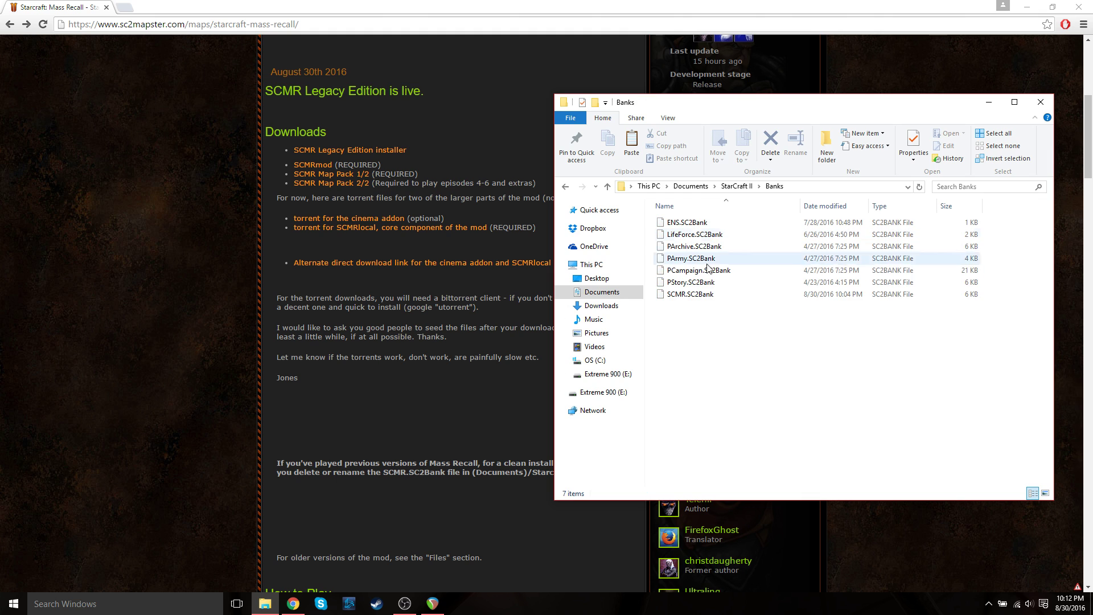
pyautogui.click(700, 296)
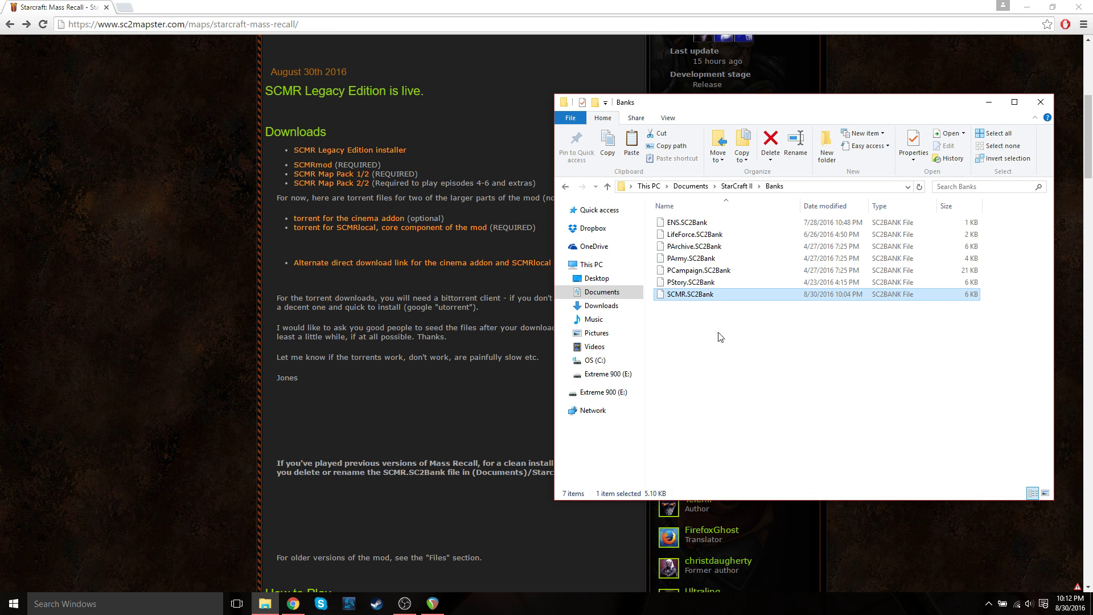
pyautogui.press('Delete')
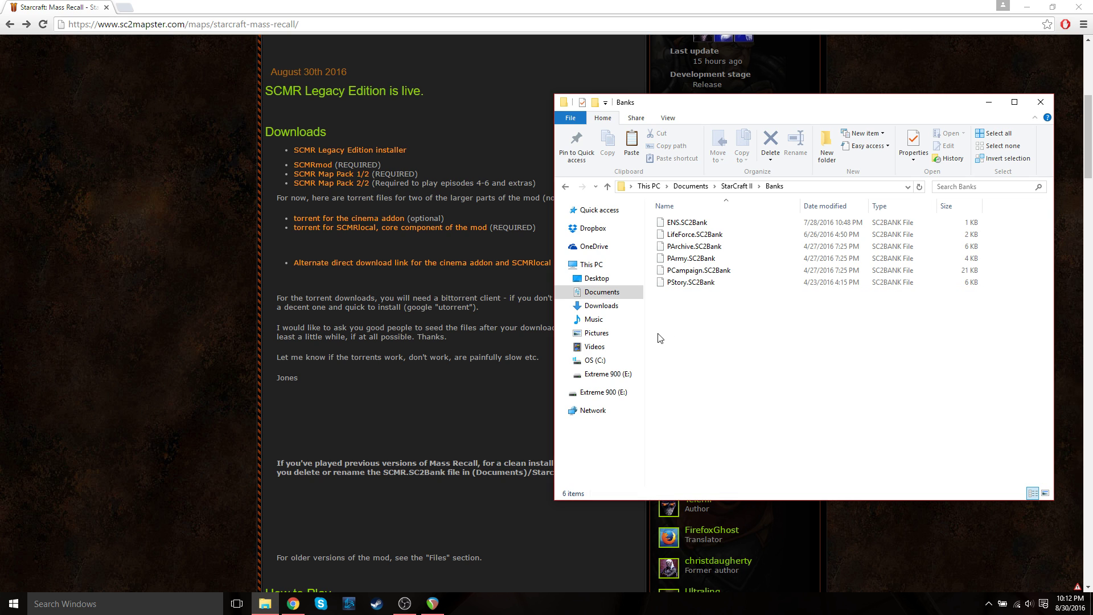
# Run scmrlesetup.cmd from C:\Program Files (x86)\StarCraft II, allowing it past Windows SmartScreen, and dismiss the installer console once it is done.
pyautogui.click(593, 362)
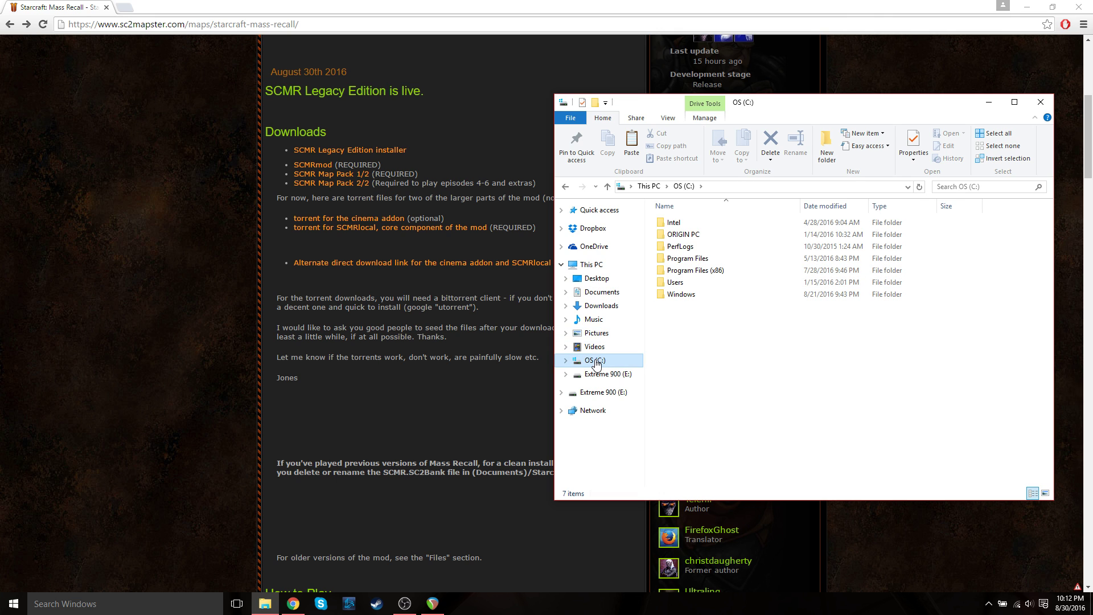
pyautogui.click(700, 272)
pyautogui.doubleClick(699, 272)
pyautogui.scroll(-6, 699, 307)
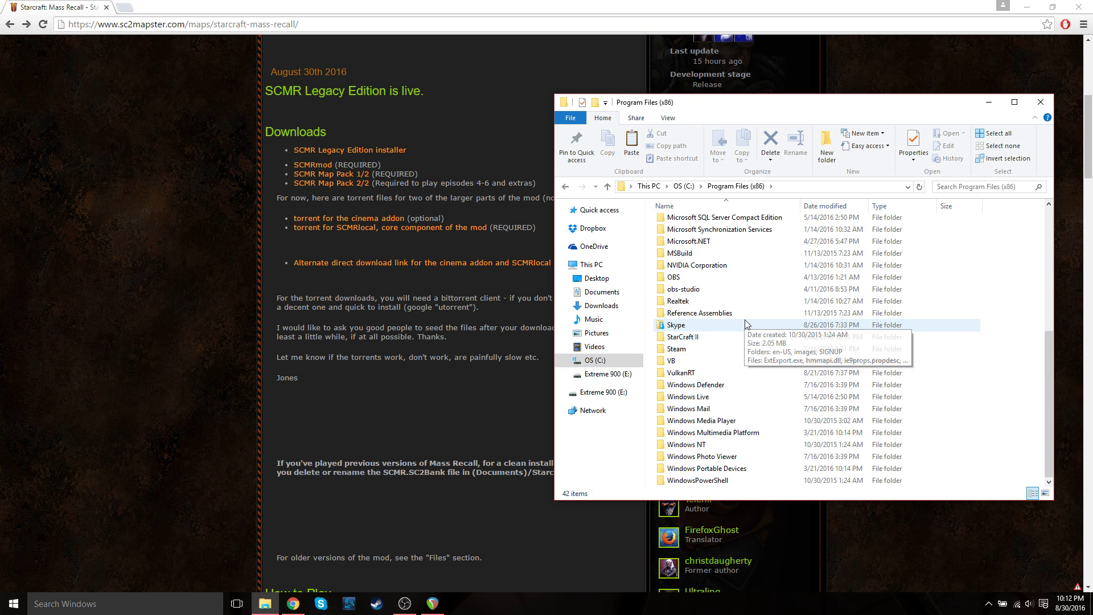
pyautogui.doubleClick(685, 337)
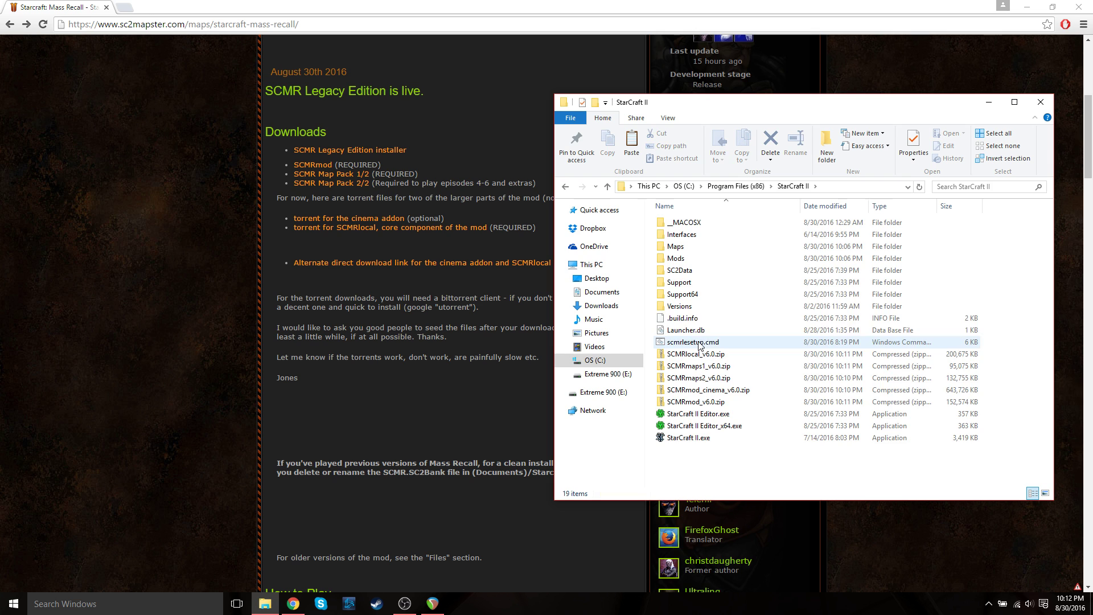
pyautogui.doubleClick(679, 344)
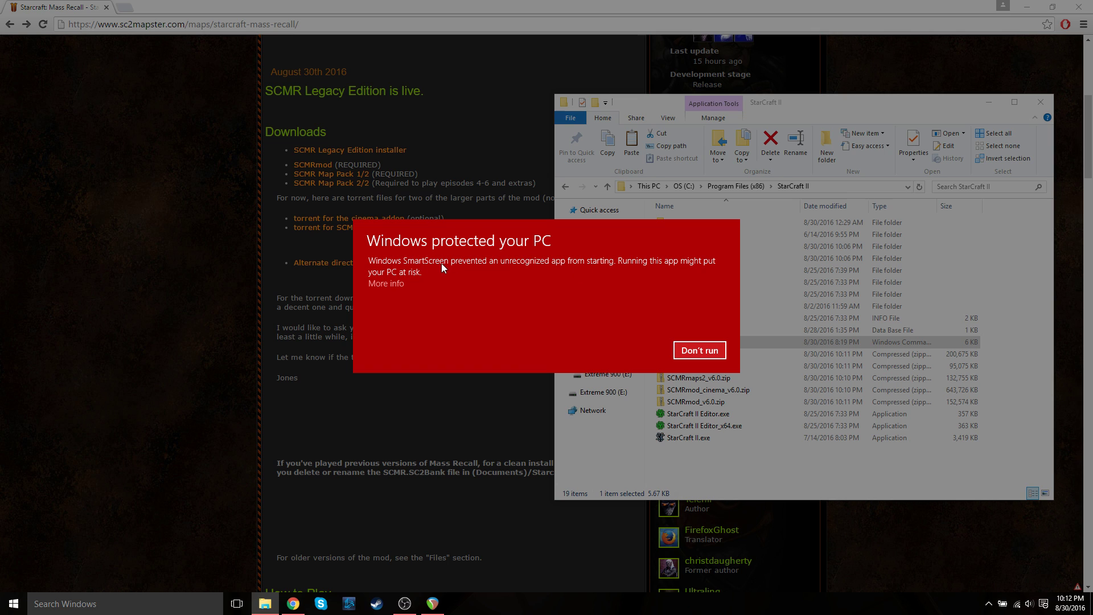
pyautogui.click(382, 284)
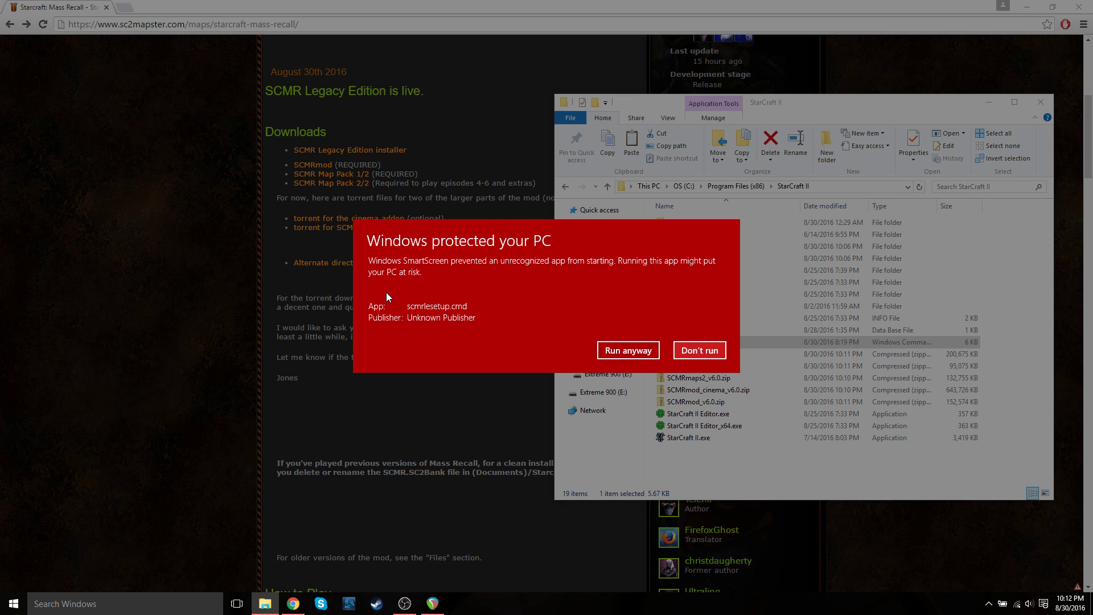
pyautogui.click(628, 350)
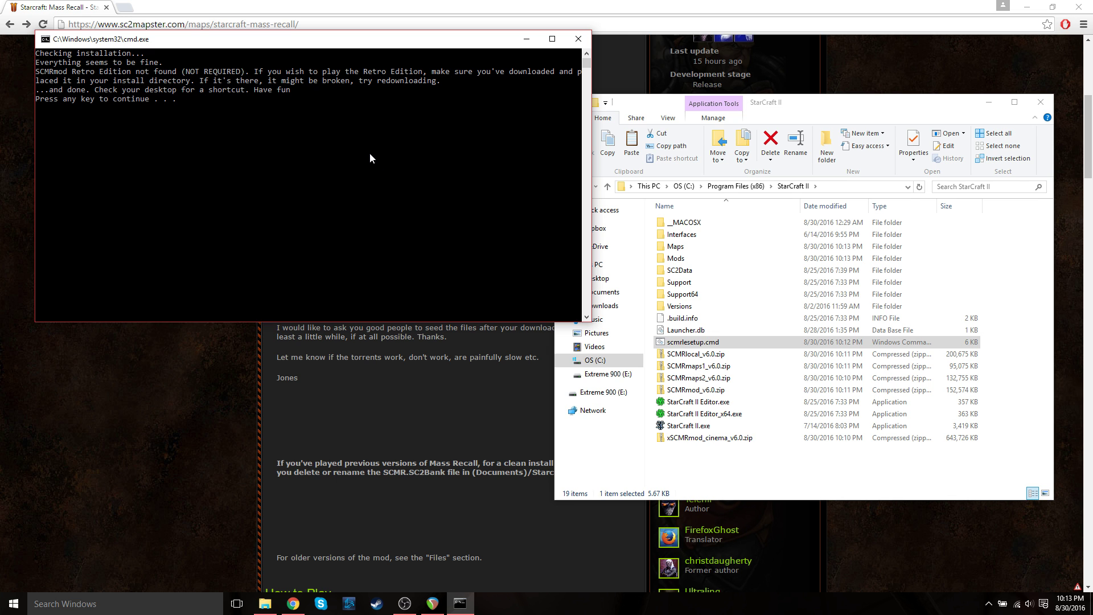
pyautogui.press('Return')
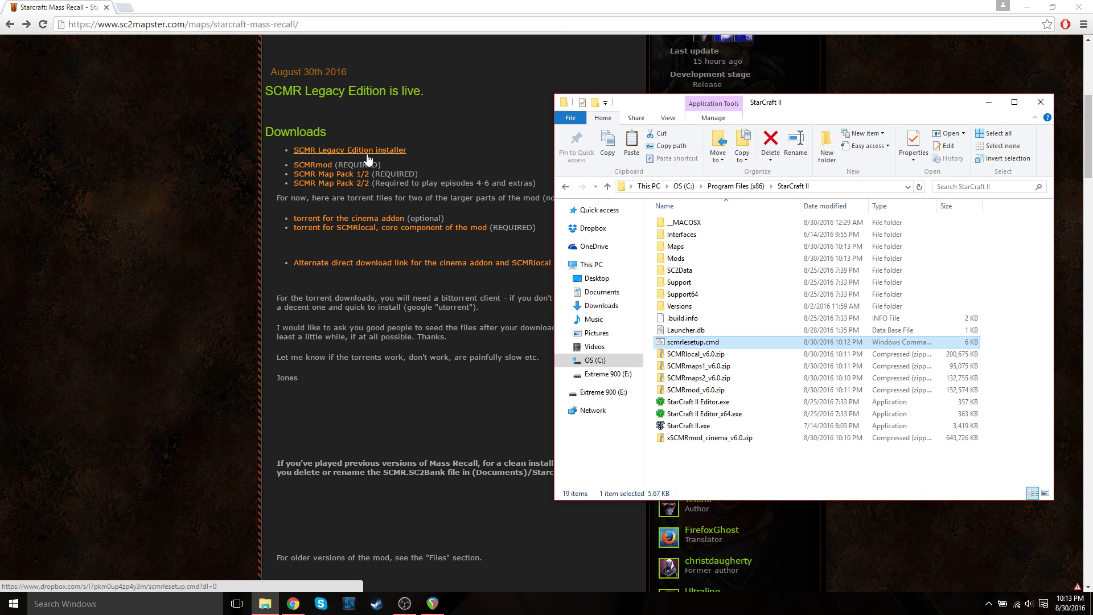
# Clear the browser and folder windows off the desktop, launch the Mass Recall shortcut and dismiss its welcome message.
pyautogui.click(1027, 8)
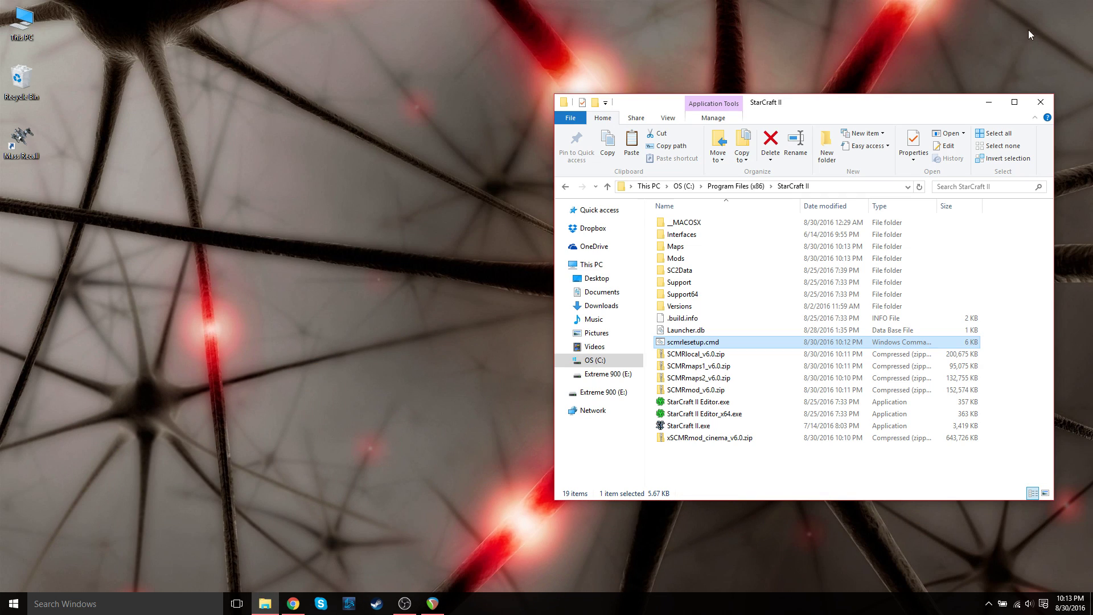
pyautogui.click(990, 102)
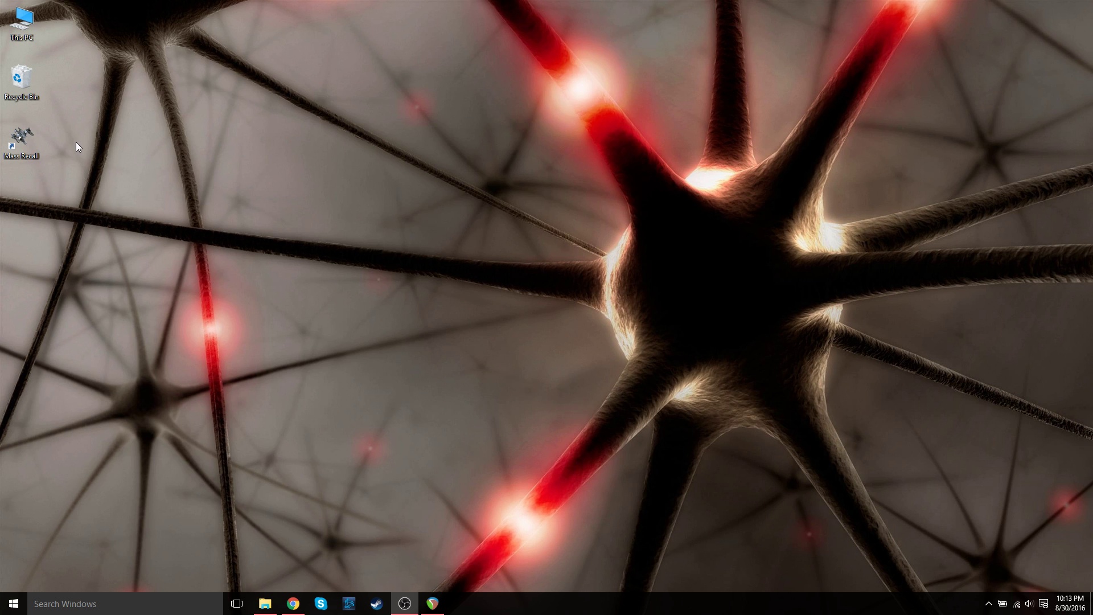
pyautogui.doubleClick(25, 145)
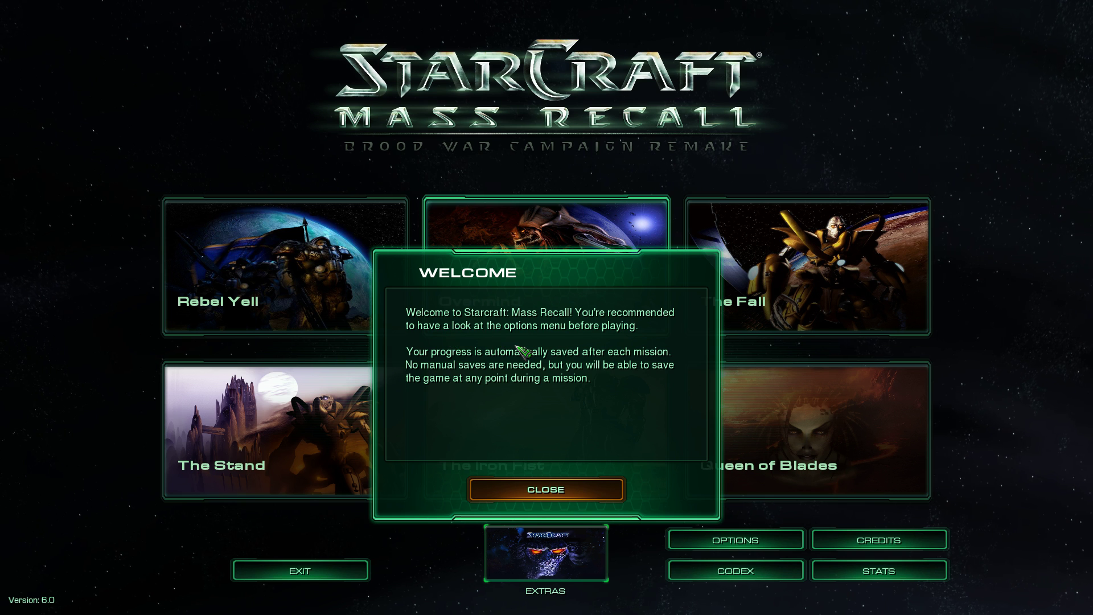
pyautogui.click(574, 494)
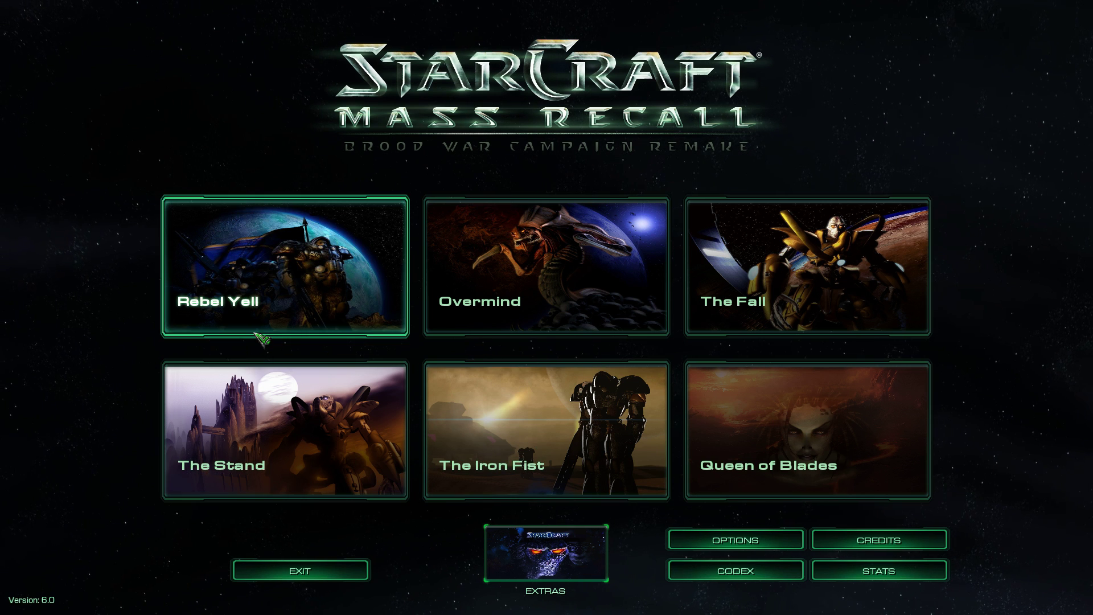
# Look over the Extras campaigns and the Gameplay, Interface, Visual and Audio options, leaving the options without accepting changes.
pyautogui.click(572, 557)
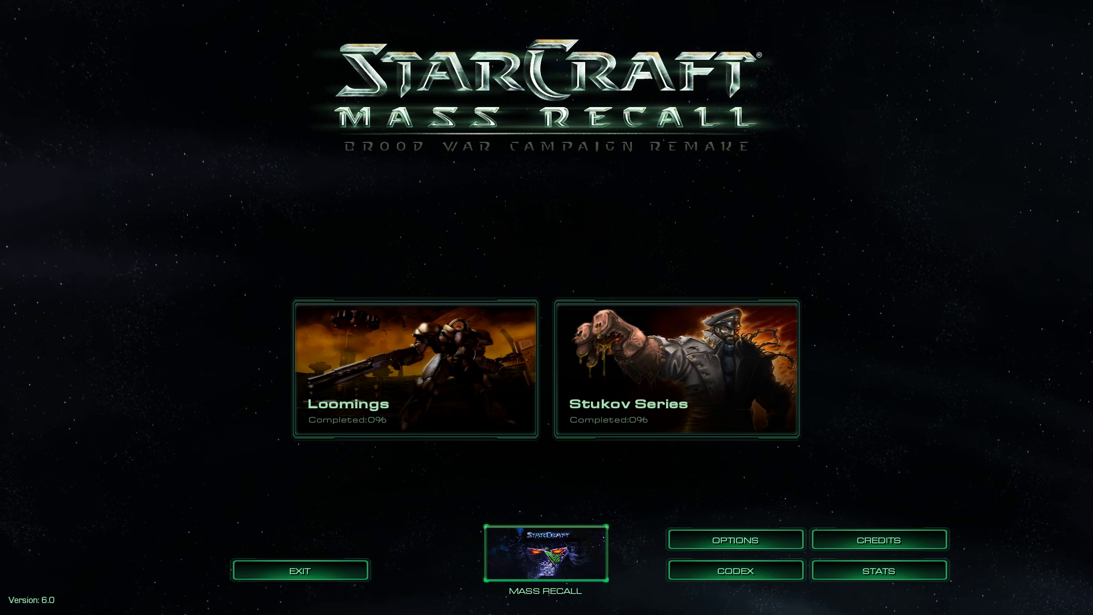
pyautogui.click(551, 555)
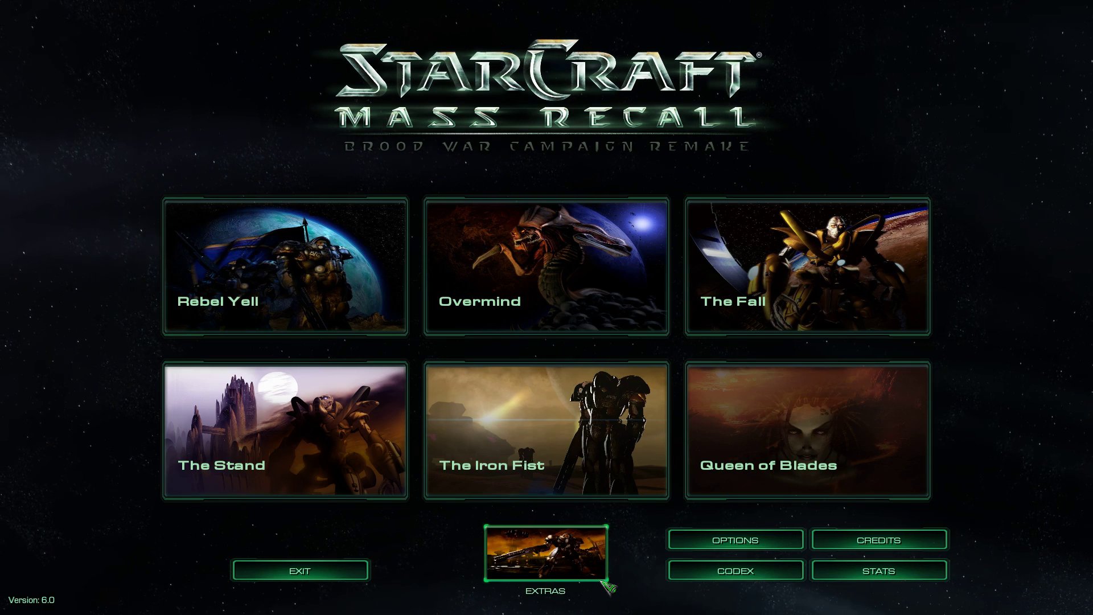
pyautogui.click(731, 540)
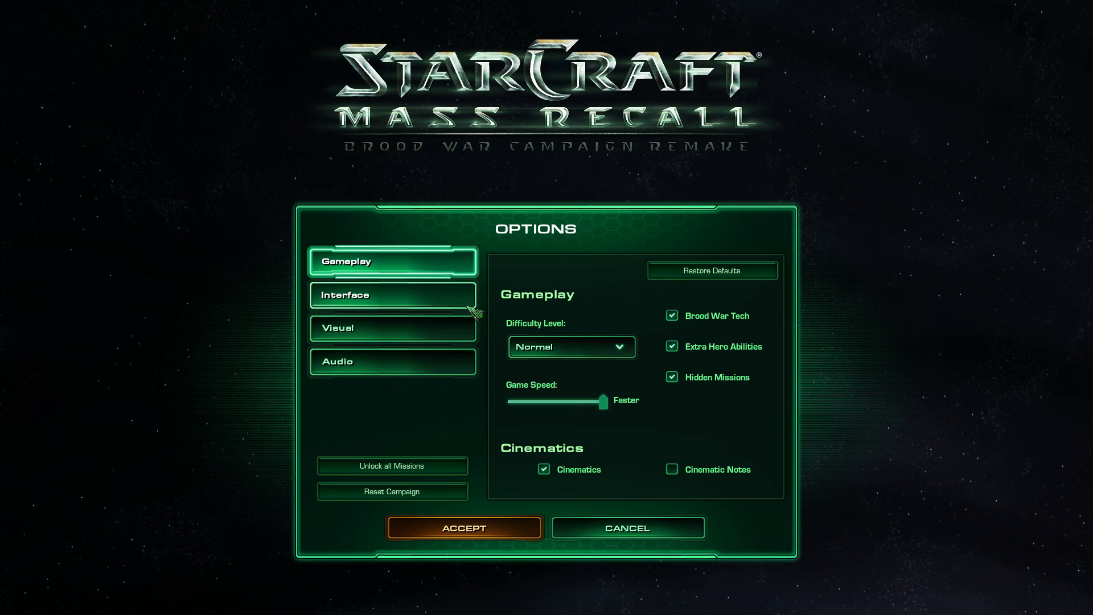
pyautogui.click(401, 304)
pyautogui.click(392, 333)
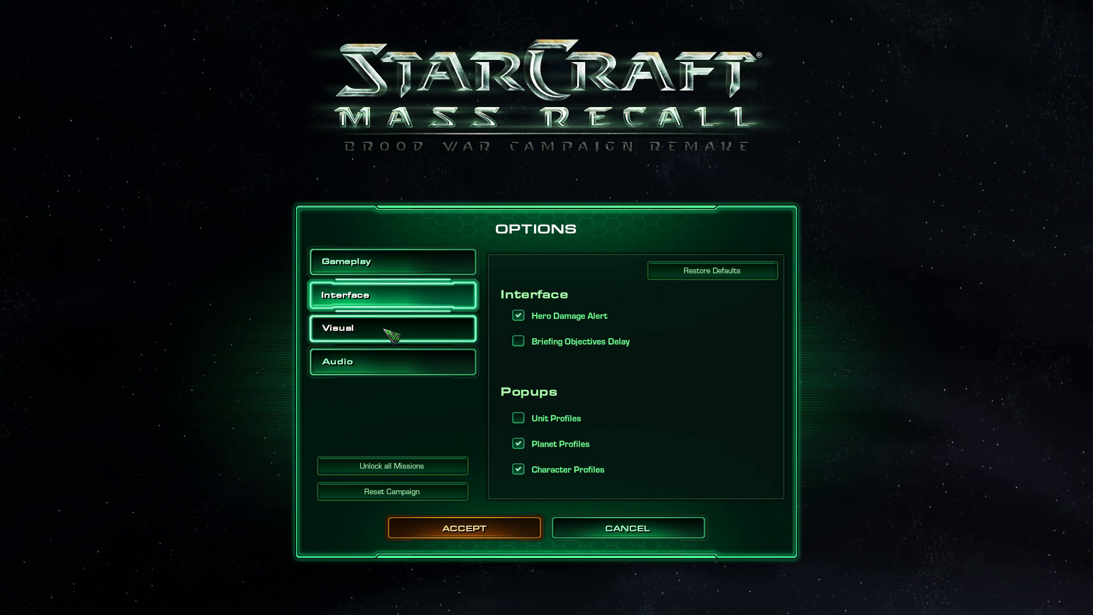
pyautogui.click(397, 365)
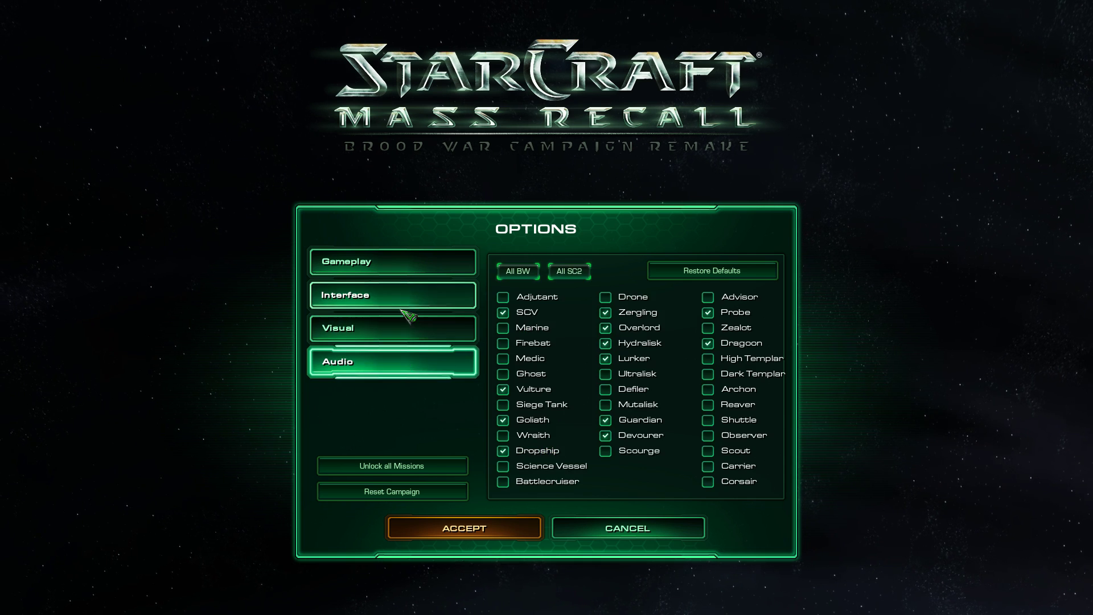
pyautogui.click(537, 495)
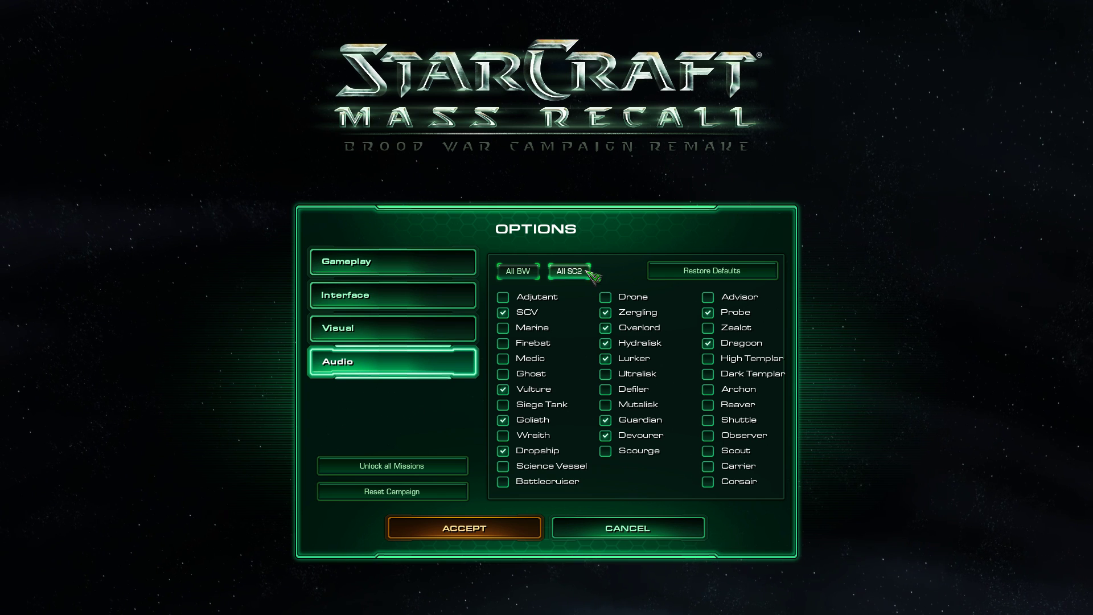
pyautogui.click(414, 254)
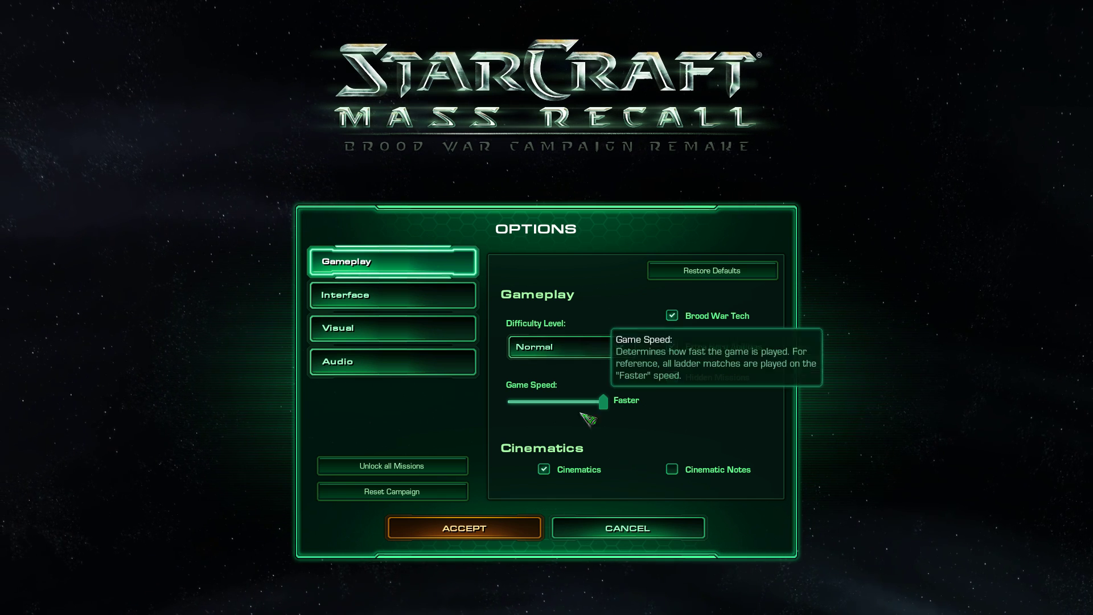
pyautogui.click(589, 528)
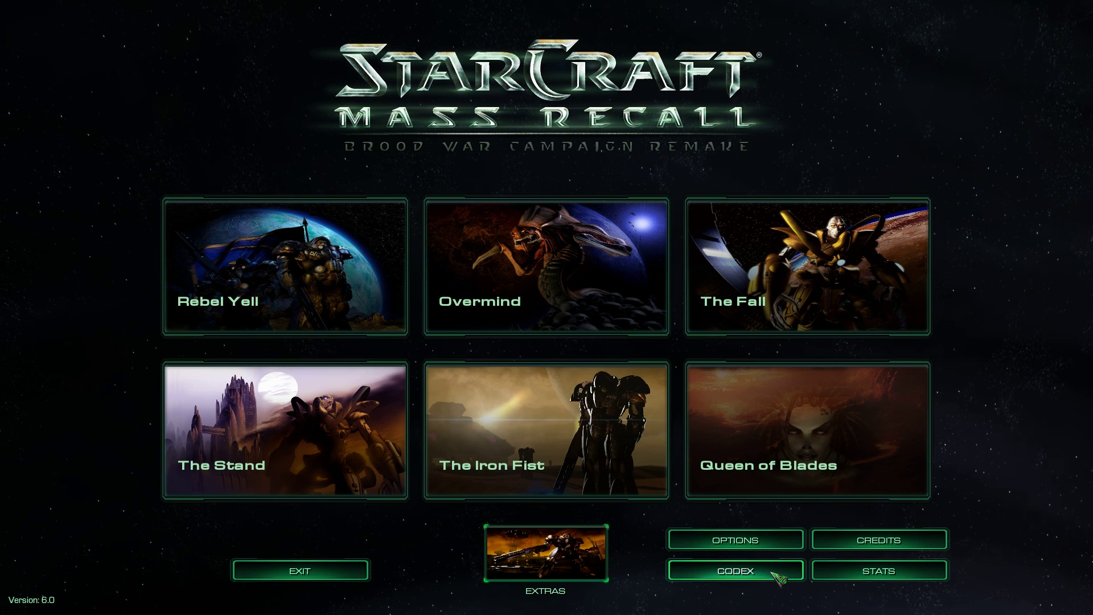
# Browse the codex sections for characters, planets, Protoss units and Terran units, and return to the main menu.
pyautogui.click(736, 571)
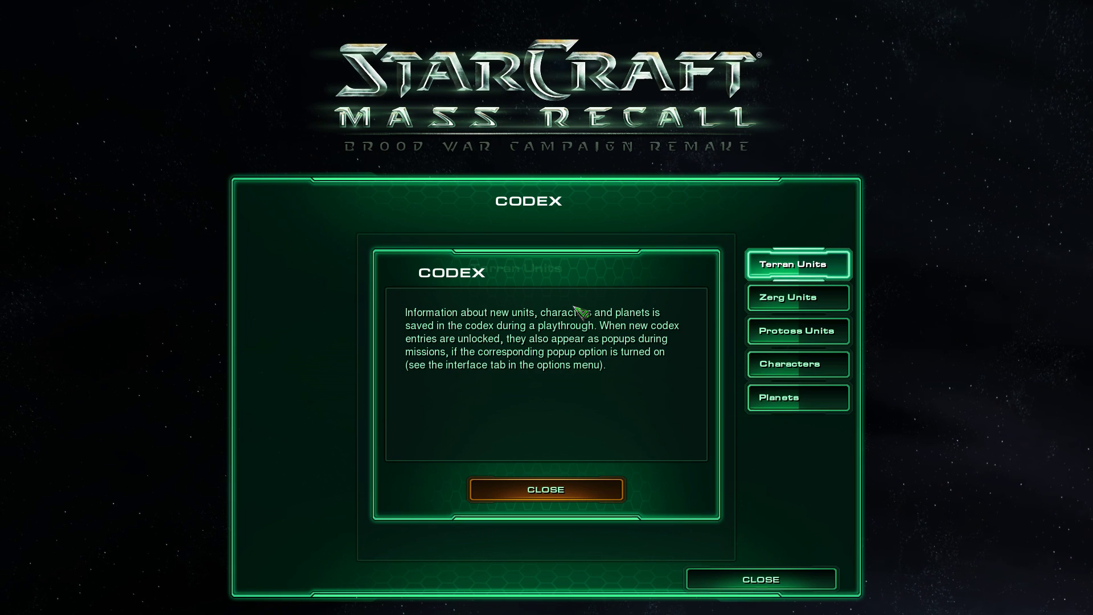
pyautogui.click(573, 494)
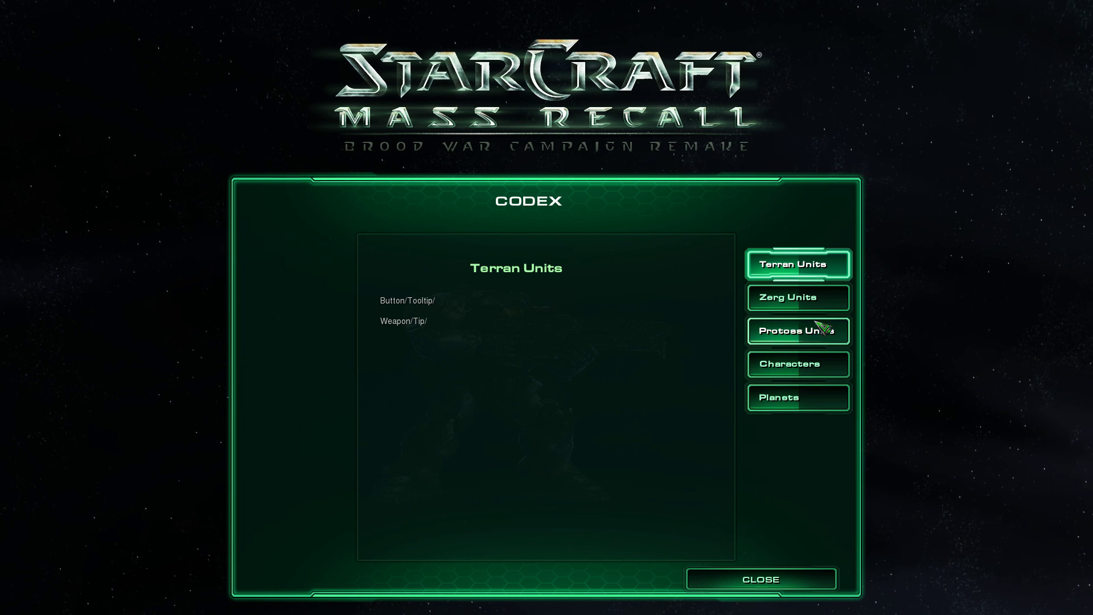
pyautogui.click(807, 369)
pyautogui.click(811, 397)
pyautogui.click(806, 336)
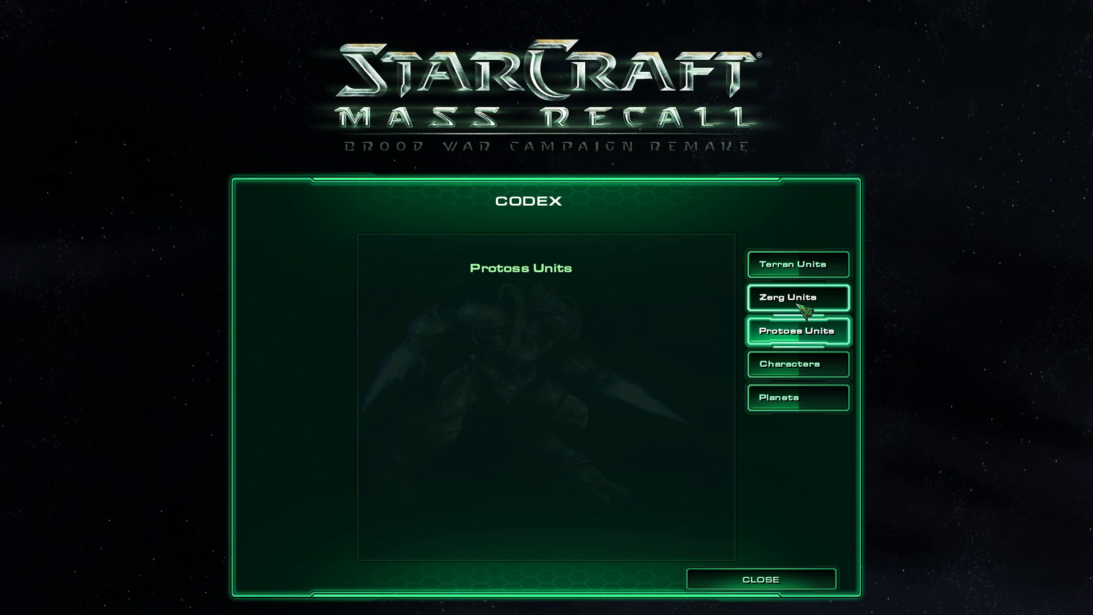
pyautogui.click(797, 265)
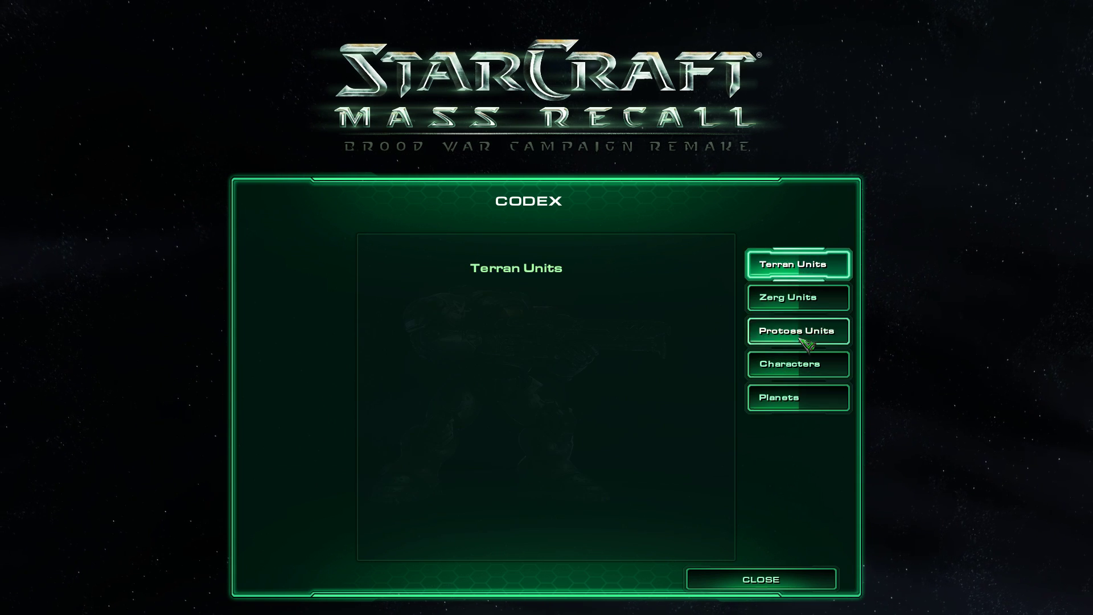
pyautogui.click(771, 581)
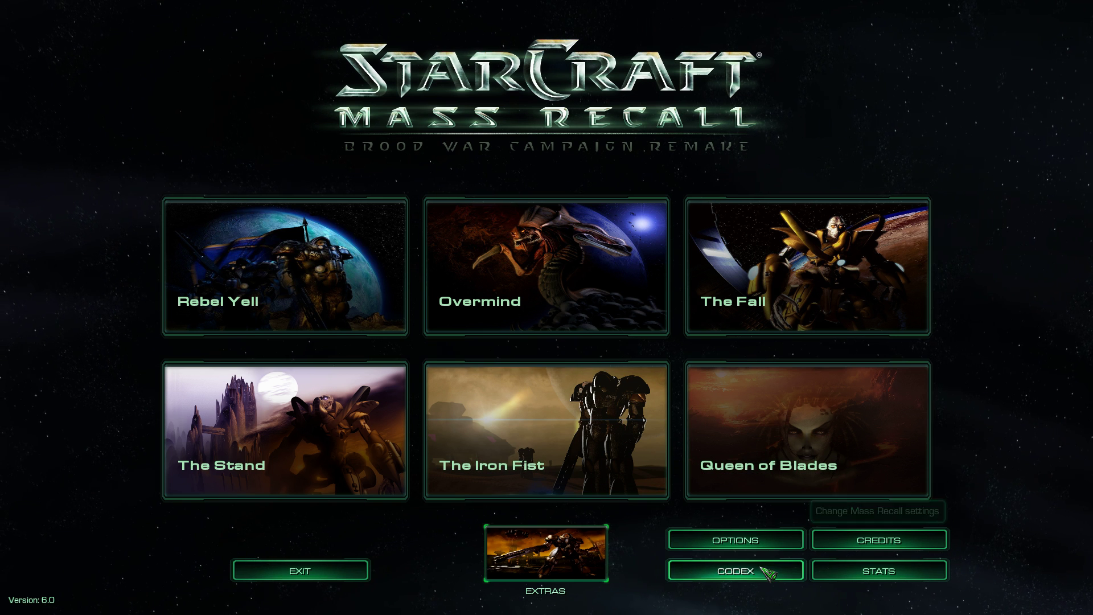
# View the campaign statistics page and open the Rebel Yell campaign's mission selection.
pyautogui.click(870, 569)
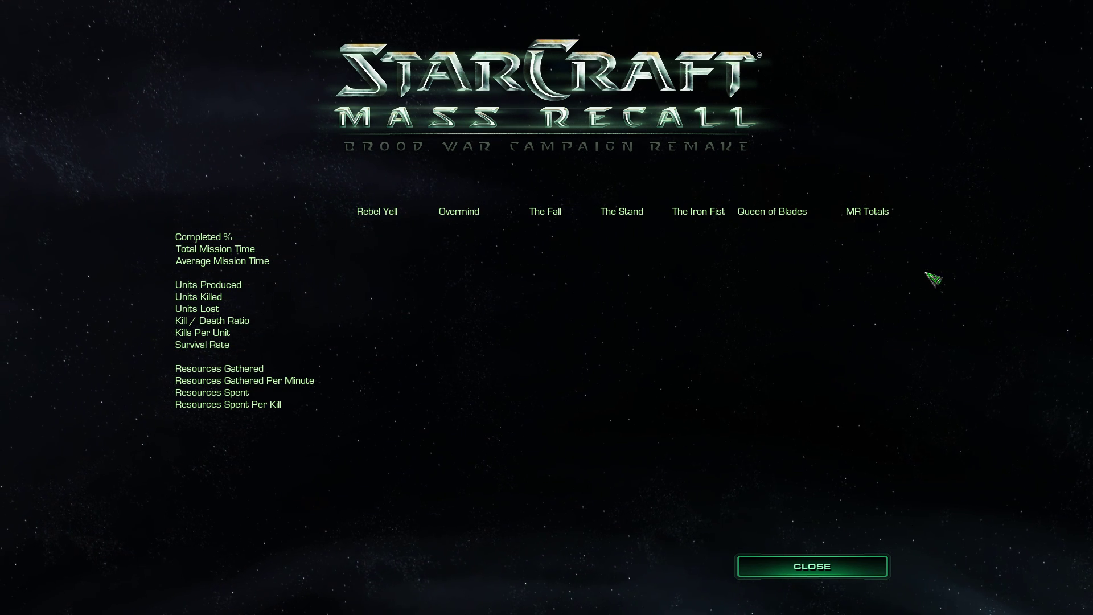
pyautogui.click(836, 569)
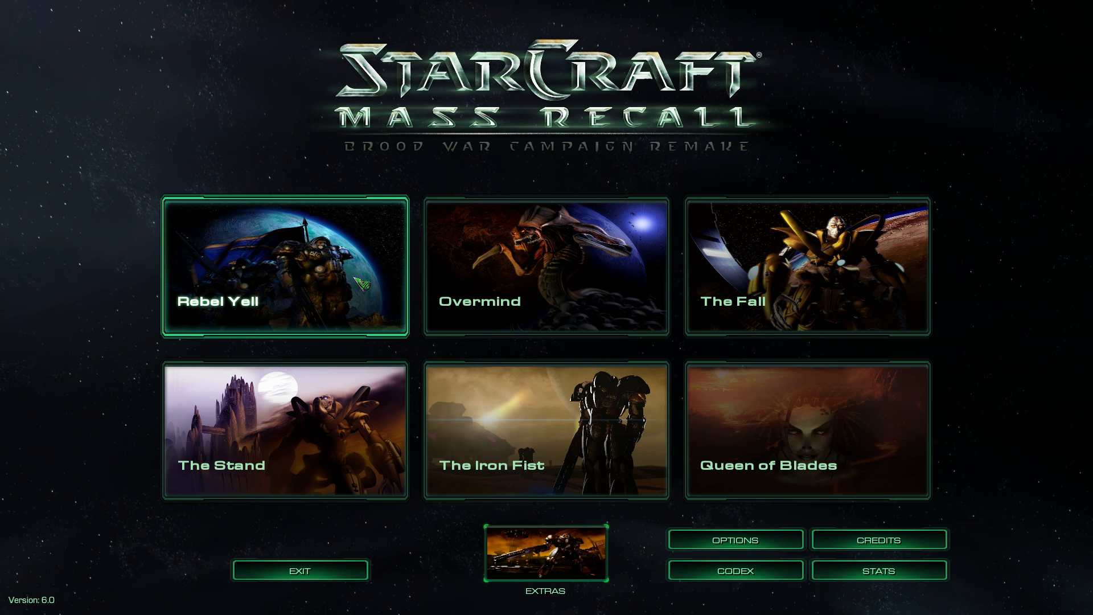
pyautogui.click(304, 279)
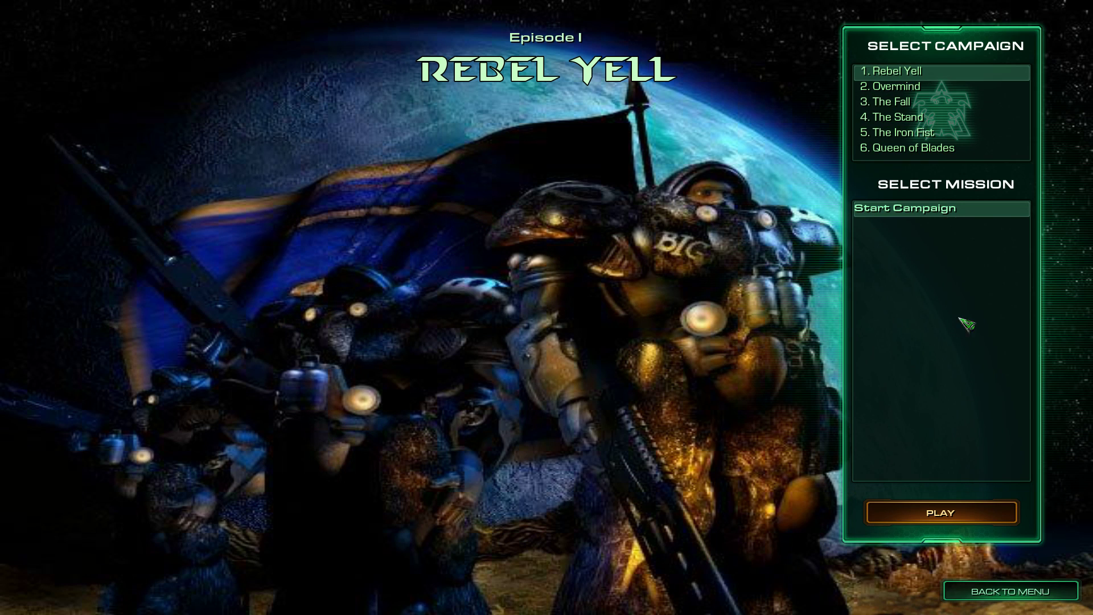